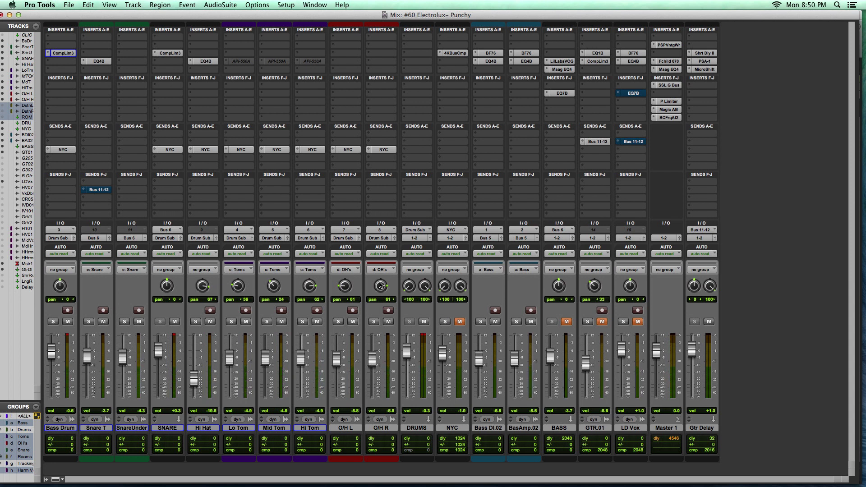
# Open the Bass Drum track's compressor, solo the track, and lower the compressor threshold to -26.7 dB.
pyautogui.click(64, 53)
pyautogui.moveTo(463, 44); pyautogui.dragTo(439, 76)
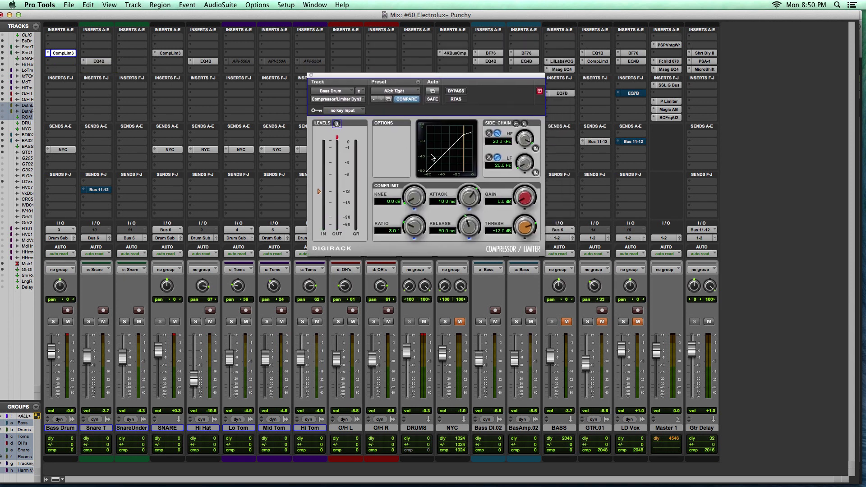
pyautogui.click(52, 322)
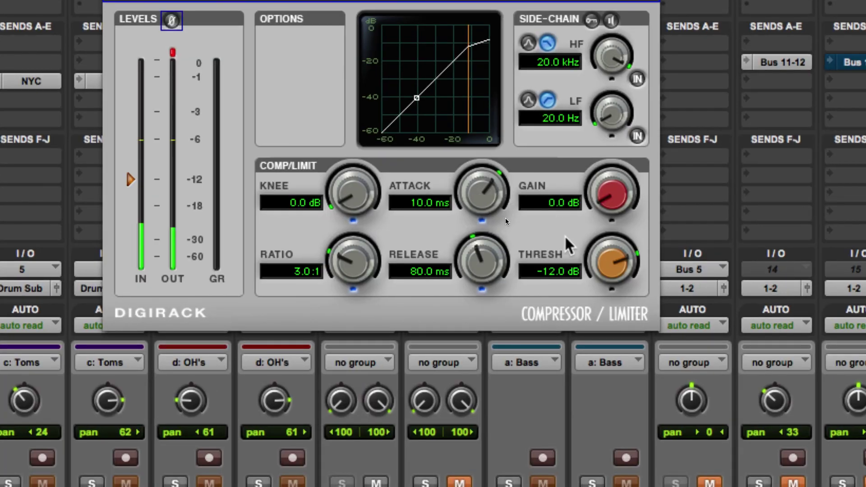
pyautogui.moveTo(524, 222)
pyautogui.mouseDown()
pyautogui.moveTo(512, 240)
pyautogui.moveTo(523, 224)
pyautogui.moveTo(517, 228)
pyautogui.mouseUp()
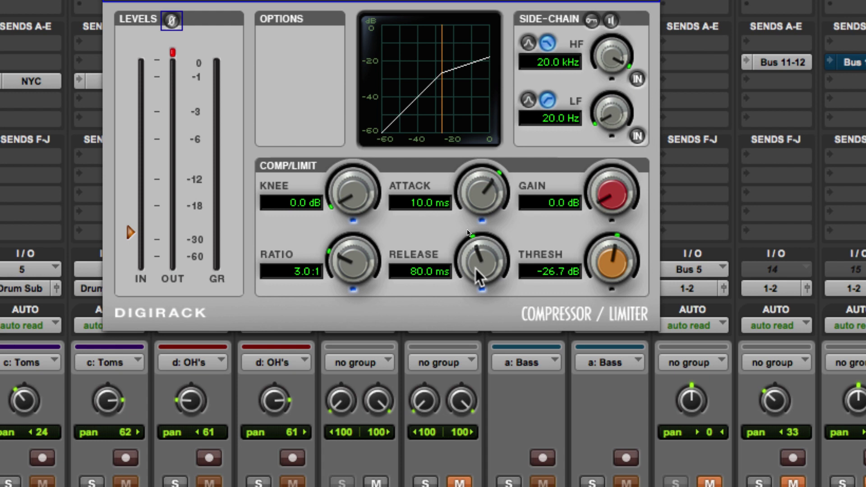
# Lengthen the Bass Drum compressor's release to 723.6 ms while checking gain reduction during playback.
pyautogui.moveTo(475, 269); pyautogui.dragTo(515, 225)
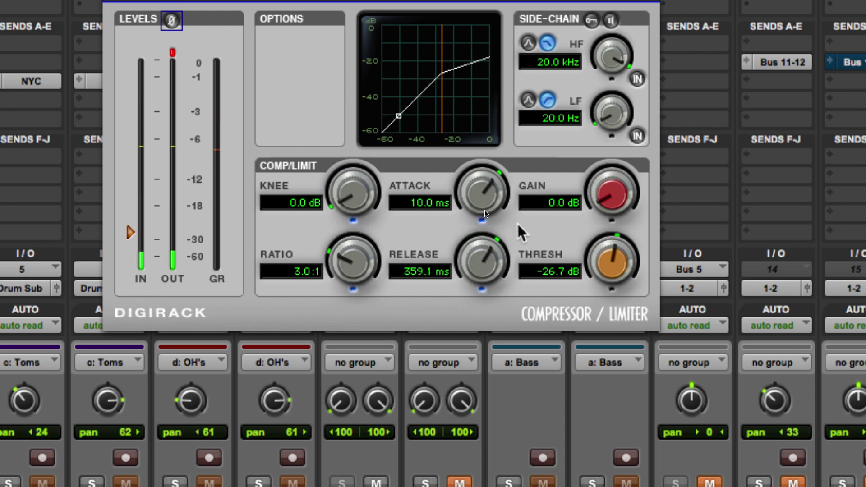
pyautogui.moveTo(477, 248); pyautogui.dragTo(488, 244)
pyautogui.scroll(-3, 491, 255)
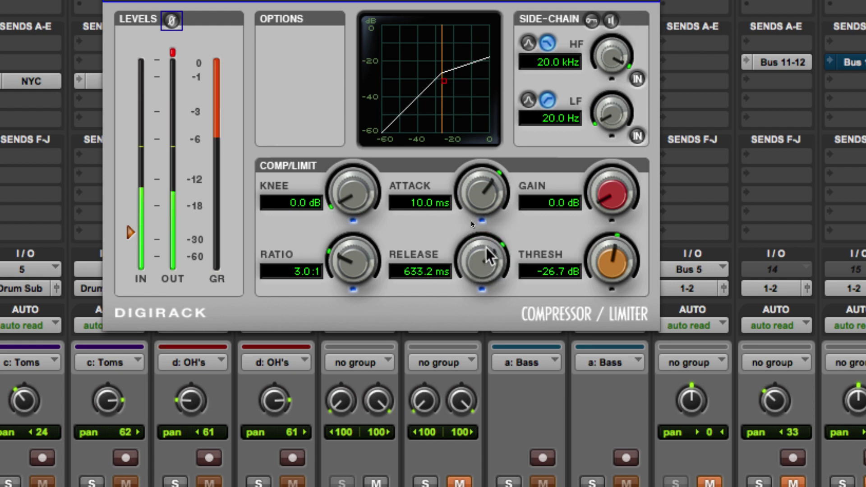
pyautogui.scroll(2, 491, 254)
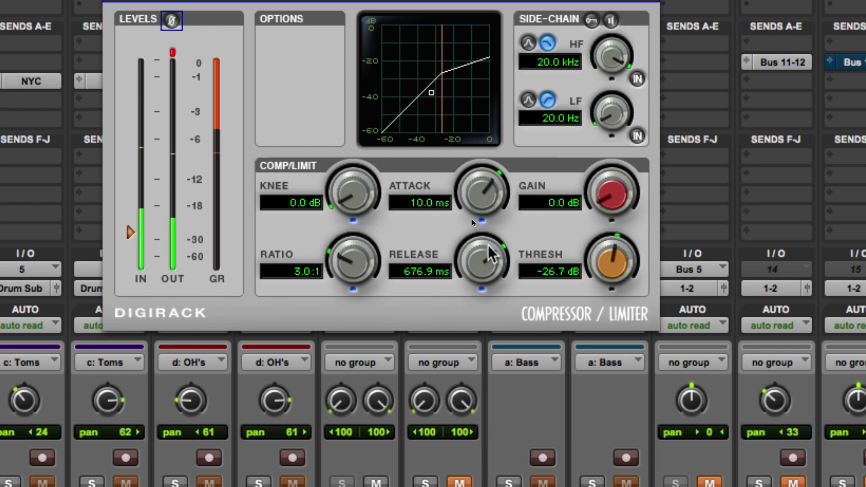
pyautogui.press('space')
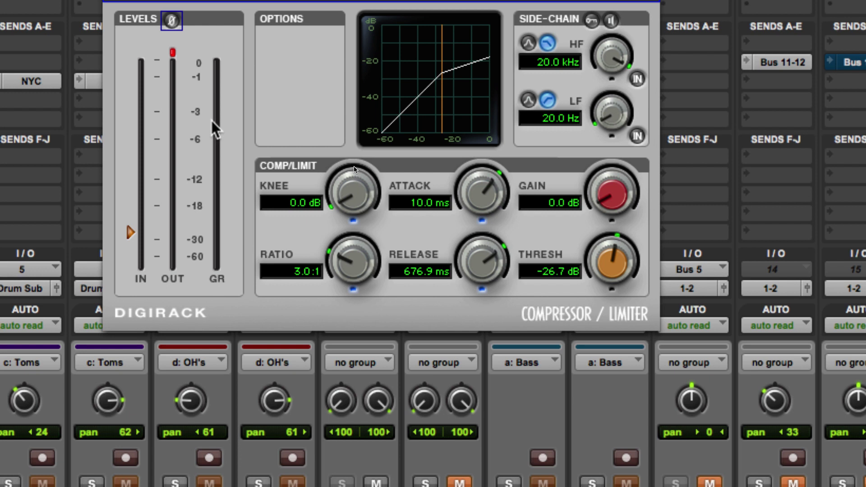
pyautogui.press('space')
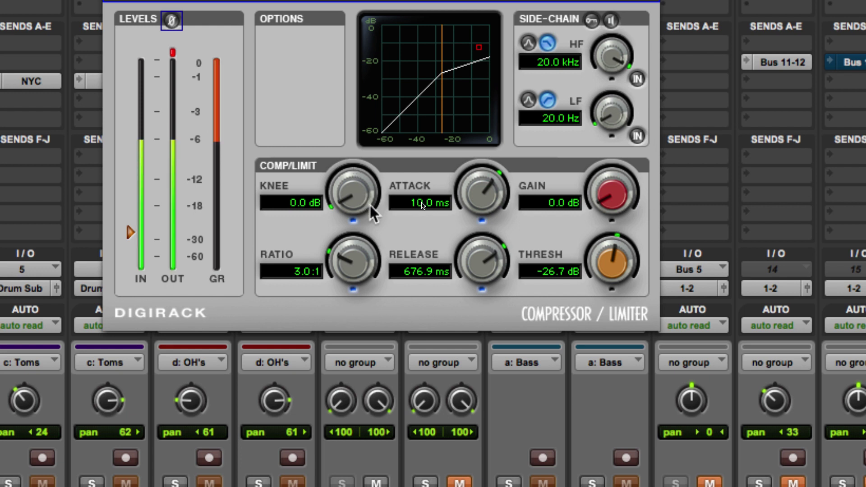
pyautogui.moveTo(471, 256); pyautogui.dragTo(470, 254)
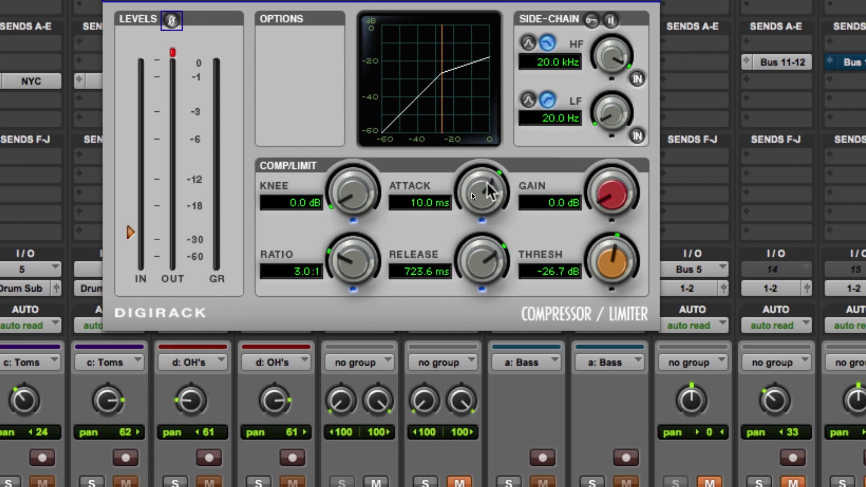
# Try the fastest attack of 10.0 us on the Bass Drum compressor, and settle on 17.4 ms.
pyautogui.moveTo(487, 183); pyautogui.dragTo(461, 211)
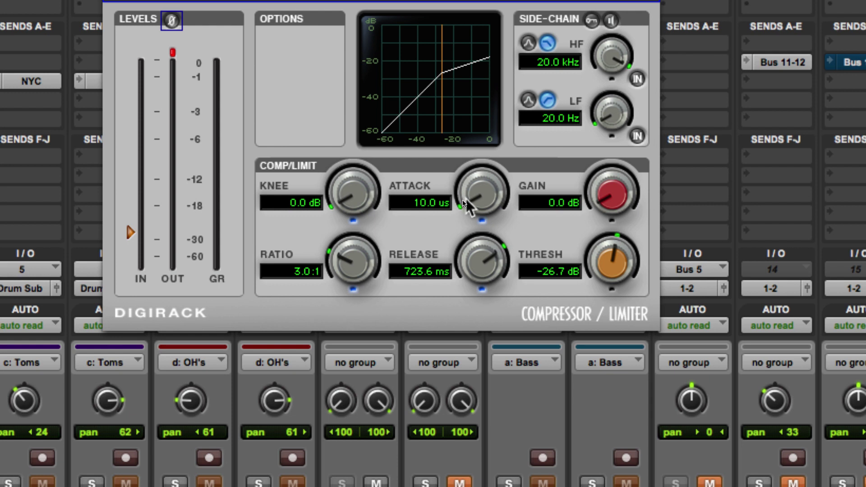
pyautogui.moveTo(464, 200); pyautogui.dragTo(525, 118)
pyautogui.moveTo(472, 193); pyautogui.dragTo(472, 186)
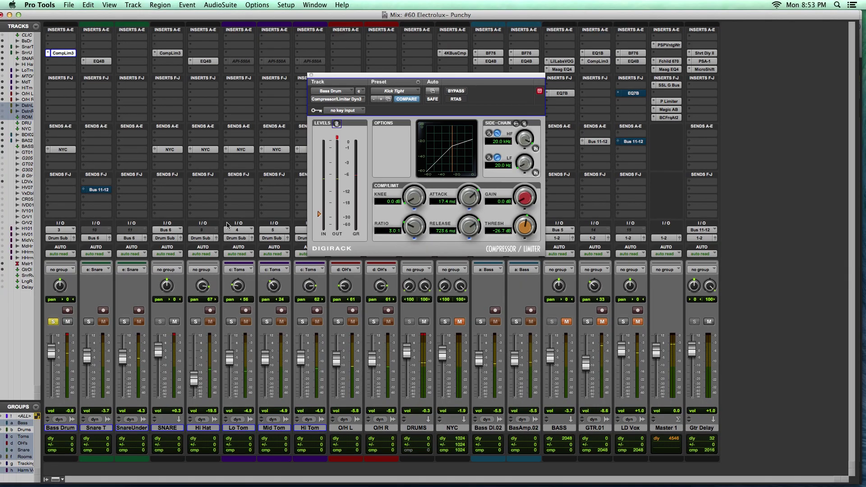
# Compare the bass drum with its compressor bypassed and active, both in the full mix and soloed.
pyautogui.click(53, 322)
pyautogui.click(53, 322)
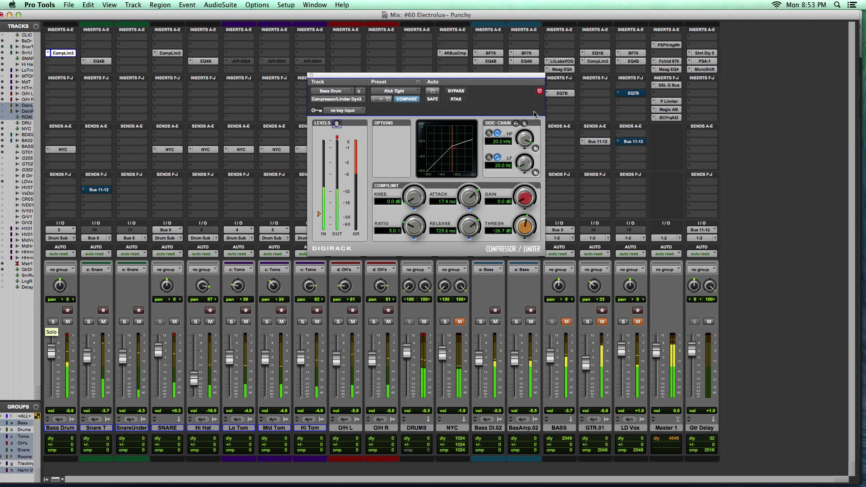
pyautogui.click(454, 91)
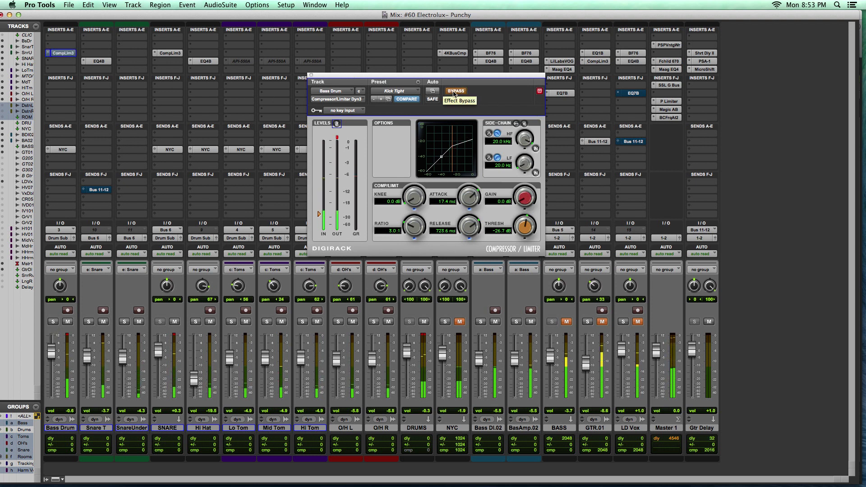
pyautogui.click(455, 92)
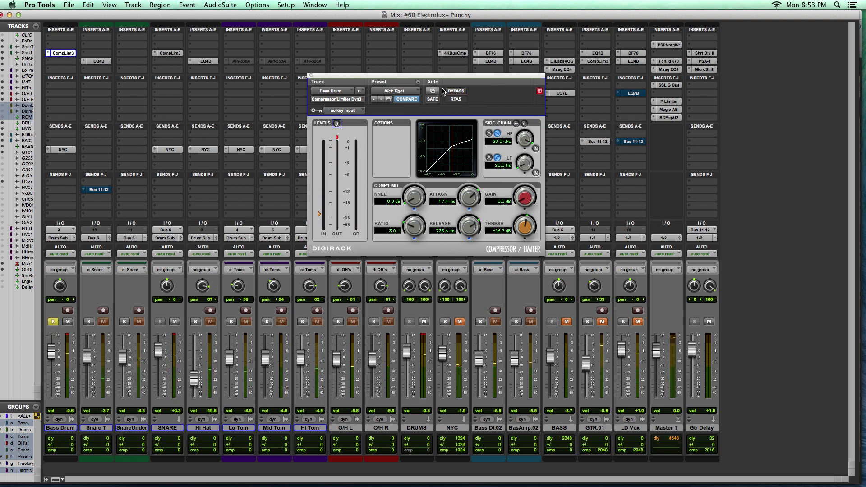
pyautogui.click(455, 91)
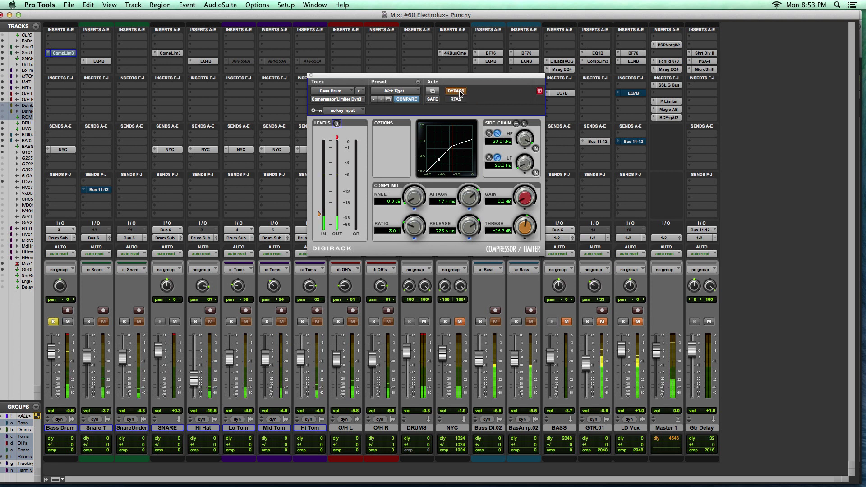
pyautogui.click(455, 91)
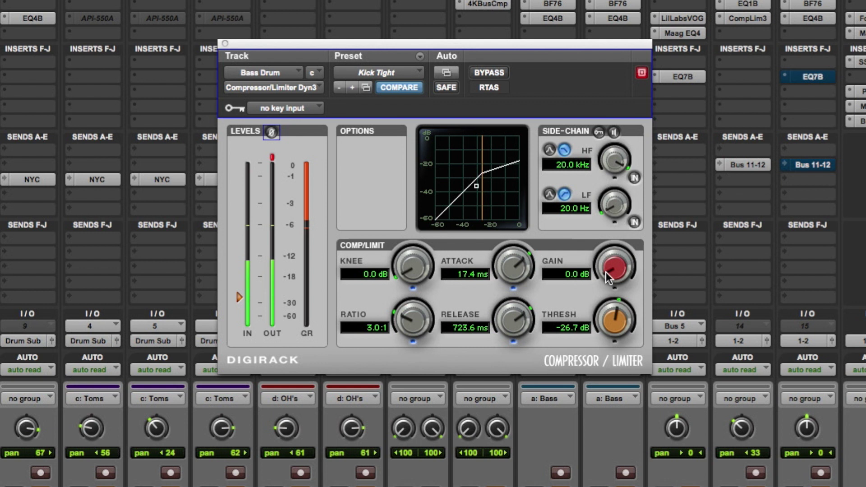
# Raise the Bass Drum compressor's makeup gain to about 3.2 dB and check it against the bypassed signal.
pyautogui.moveTo(519, 200); pyautogui.dragTo(522, 191)
pyautogui.moveTo(609, 256); pyautogui.dragTo(607, 273)
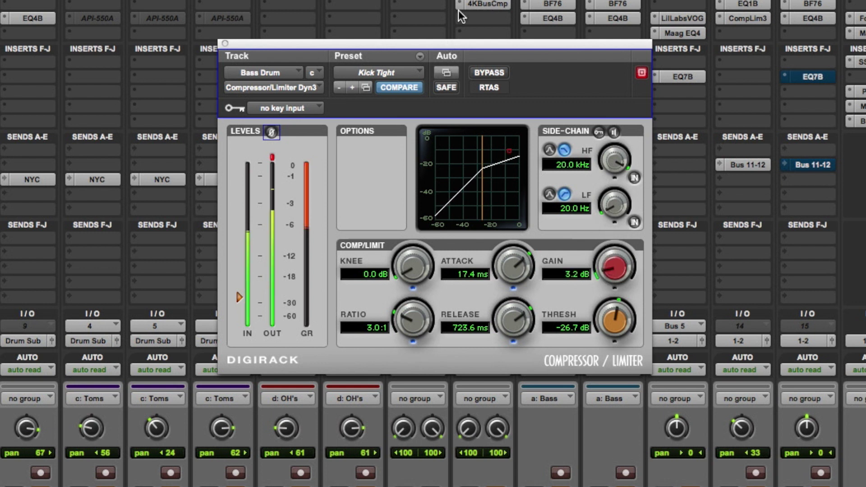
pyautogui.click(486, 69)
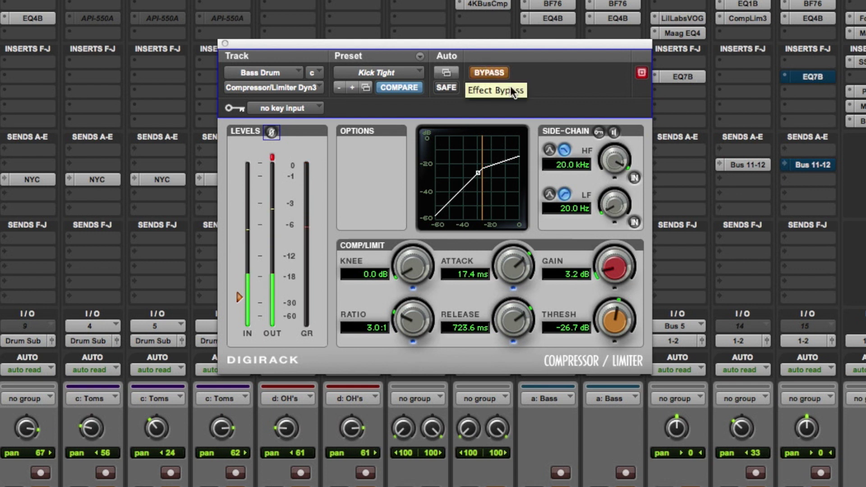
pyautogui.click(487, 67)
pyautogui.moveTo(609, 266); pyautogui.dragTo(606, 261)
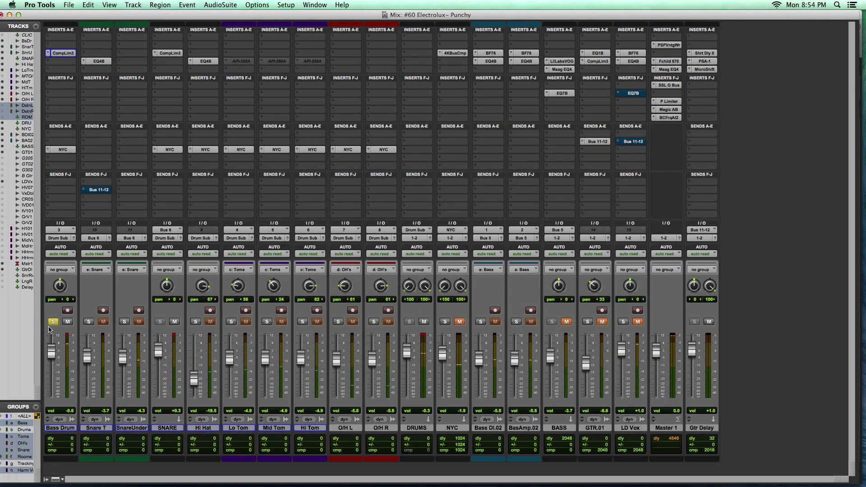
# Unsolo the Bass Drum track and compare the full mix with its compressor bypassed and re-enabled.
pyautogui.click(52, 323)
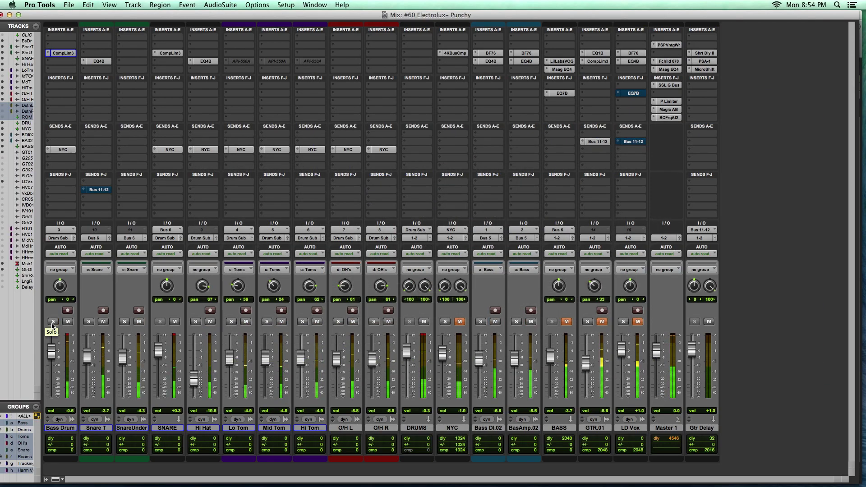
pyautogui.keyDown('super'); pyautogui.click(62, 55); pyautogui.keyUp('super')
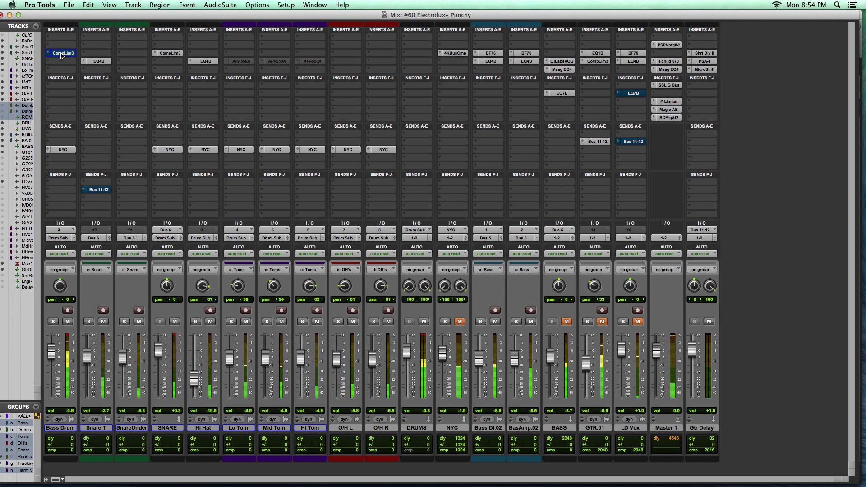
pyautogui.keyDown('super'); pyautogui.click(62, 55); pyautogui.keyUp('super')
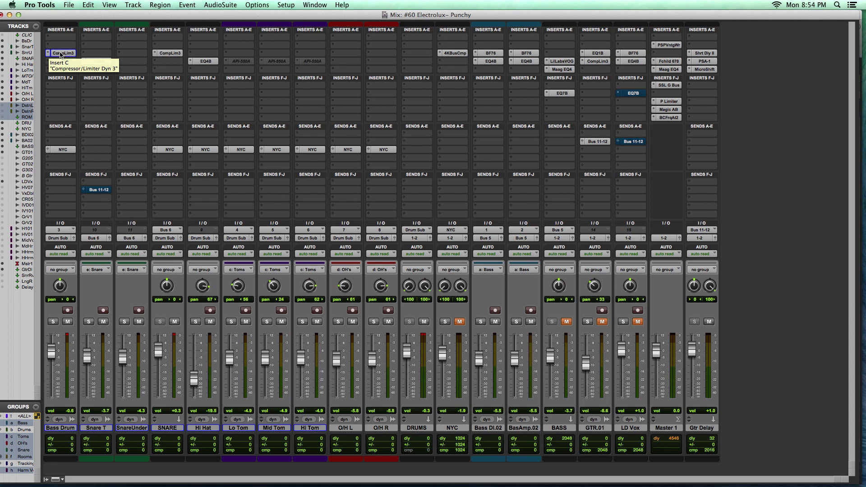
# Add the EQ 3 7-Band plug-in to insert slot E of the Bass Drum track.
pyautogui.click(60, 69)
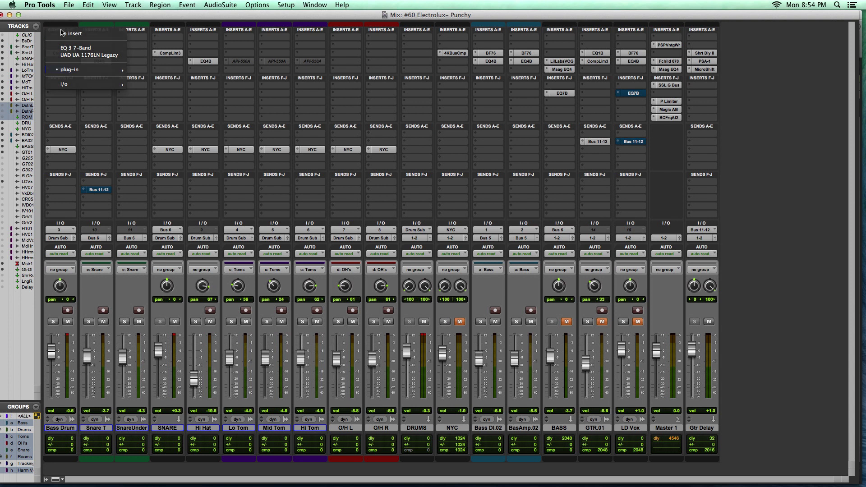
pyautogui.click(72, 52)
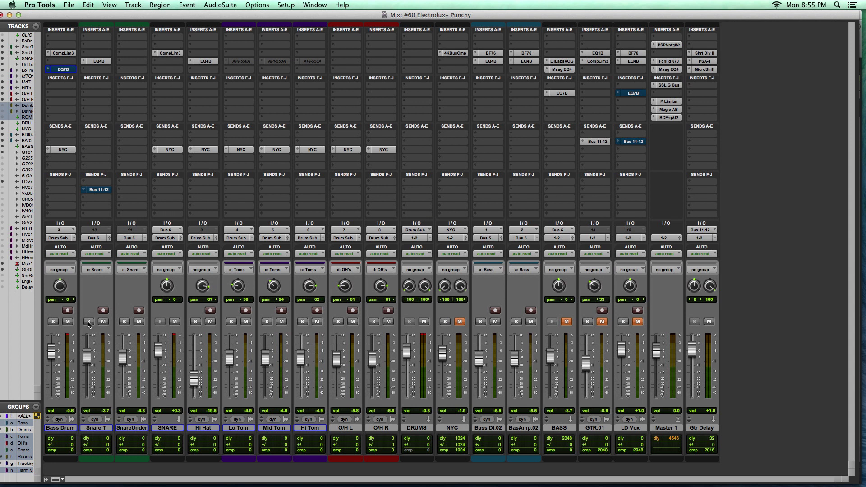
# Solo the grouped Snare T and SnareUnder tracks and lower the SNARE compressor's threshold to -27.0 dB.
pyautogui.click(88, 322)
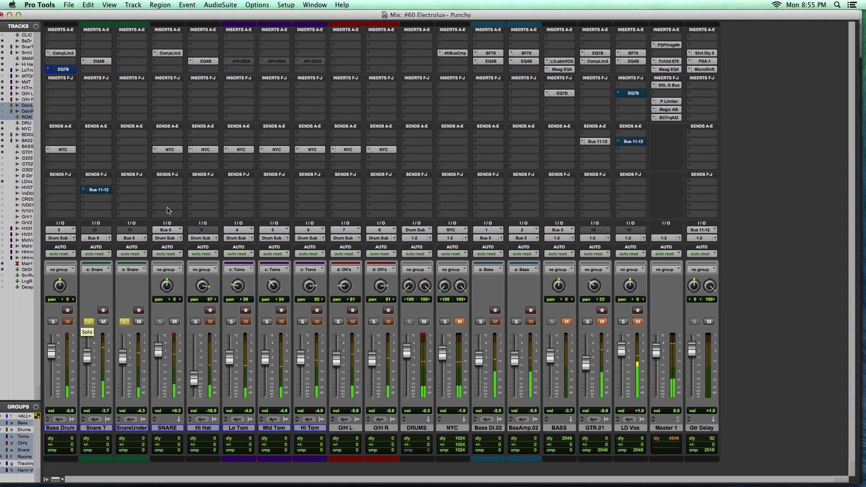
pyautogui.click(167, 54)
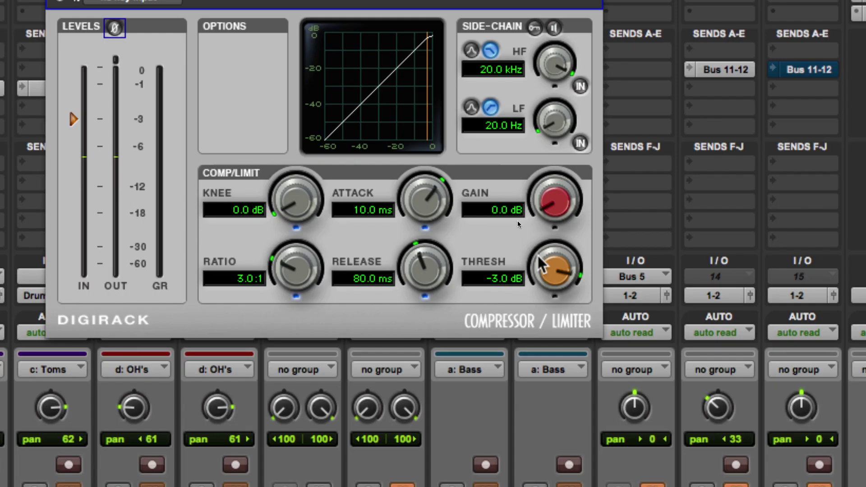
pyautogui.moveTo(524, 228)
pyautogui.mouseDown()
pyautogui.moveTo(514, 243)
pyautogui.moveTo(523, 223)
pyautogui.moveTo(518, 228)
pyautogui.mouseUp()
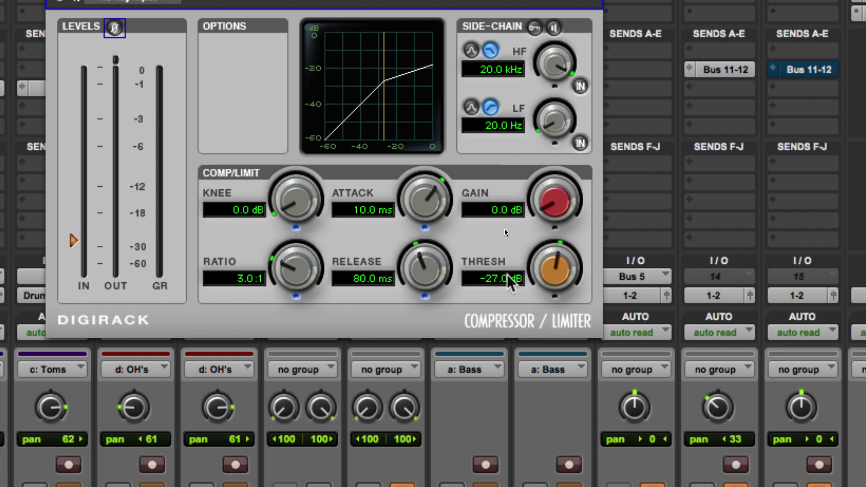
# Set the SNARE compressor's release to 633.2 ms and its threshold to -21.6 dB.
pyautogui.moveTo(422, 261)
pyautogui.mouseDown()
pyautogui.moveTo(448, 227)
pyautogui.moveTo(469, 218)
pyautogui.mouseUp()
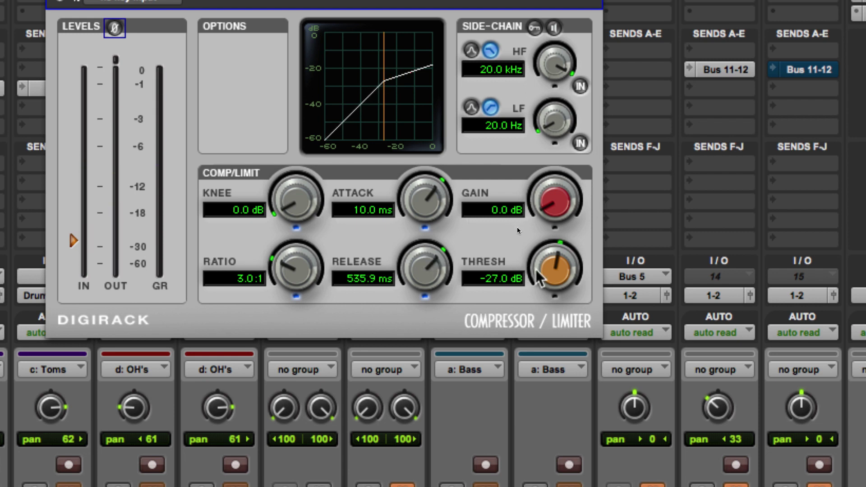
pyautogui.moveTo(467, 231); pyautogui.dragTo(465, 224)
pyautogui.moveTo(554, 277); pyautogui.dragTo(552, 259)
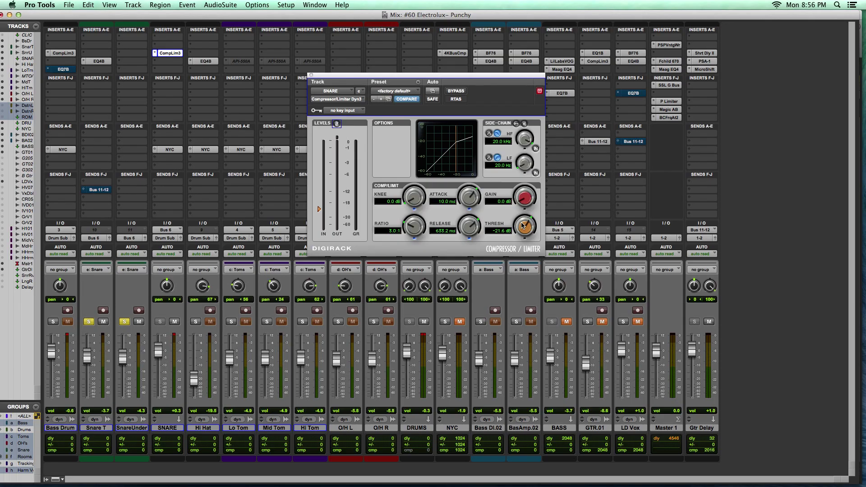
# Set the SNARE compressor's makeup gain to 2.0 dB, comparing the soloed snare with the compressor bypassed and active.
pyautogui.press('space')
pyautogui.click(456, 91)
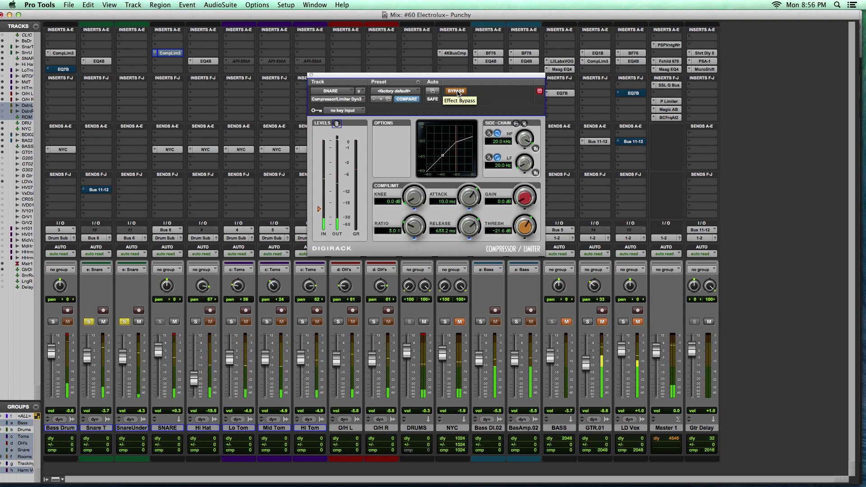
pyautogui.click(455, 91)
pyautogui.moveTo(523, 202); pyautogui.dragTo(521, 199)
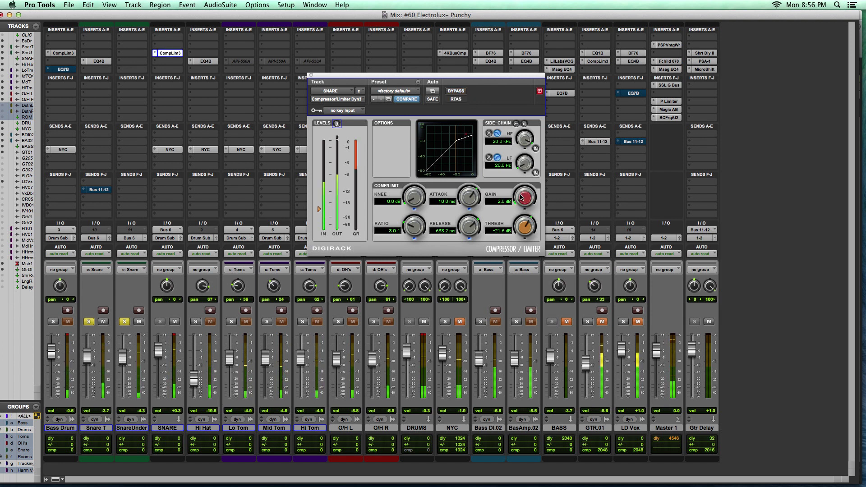
pyautogui.click(456, 91)
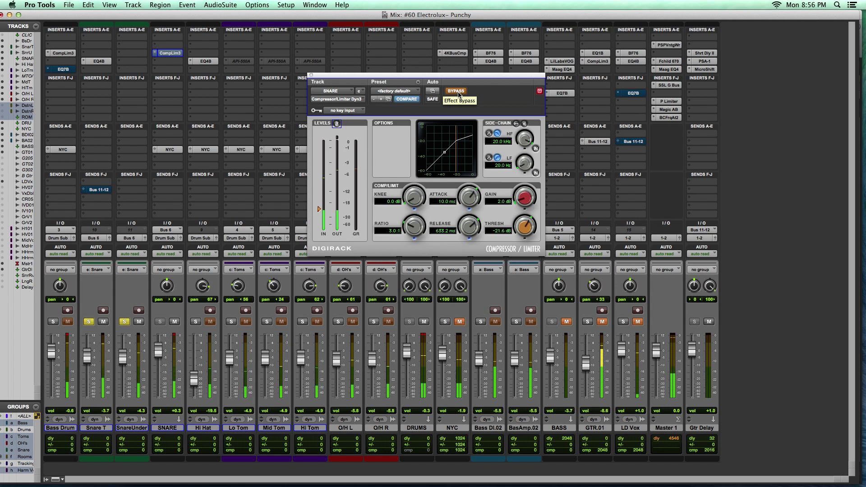
pyautogui.click(456, 91)
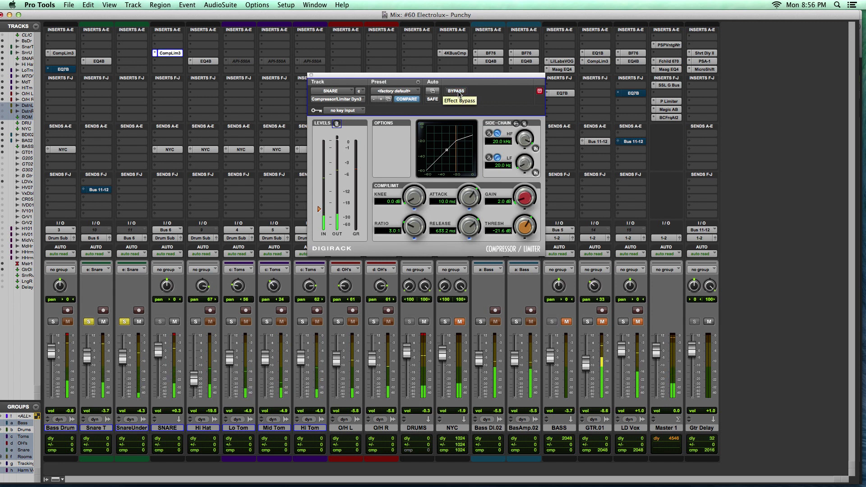
# Close the SNARE compressor, unsolo the snare tracks, and bypass the compressor while the full mix plays.
pyautogui.click(311, 76)
pyautogui.click(125, 321)
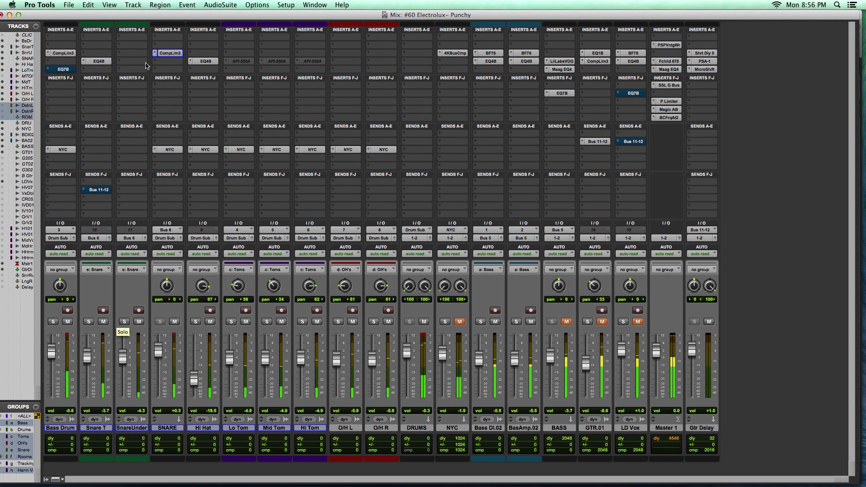
pyautogui.keyDown('super'); pyautogui.click(170, 54); pyautogui.keyUp('super')
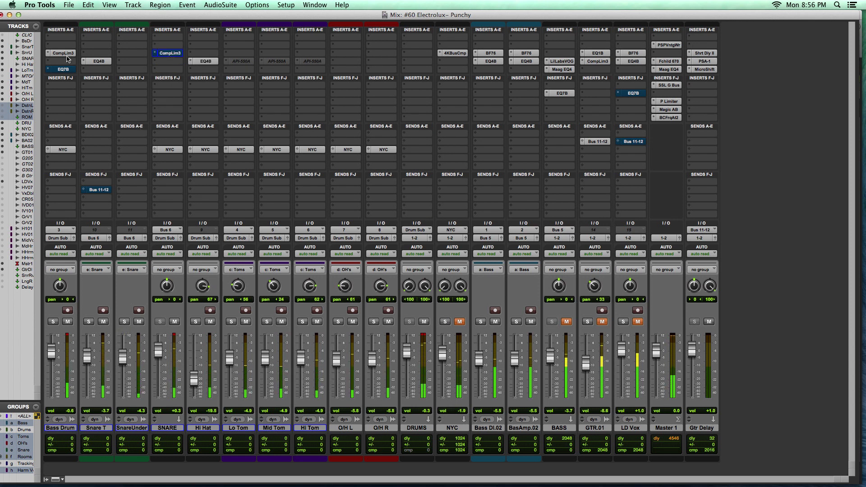
# Compare the drum mix with the Bass Drum compressor bypassed, and reactivate the compressors on both Bass Drum and SNARE.
pyautogui.keyDown('super'); pyautogui.click(61, 55); pyautogui.keyUp('super')
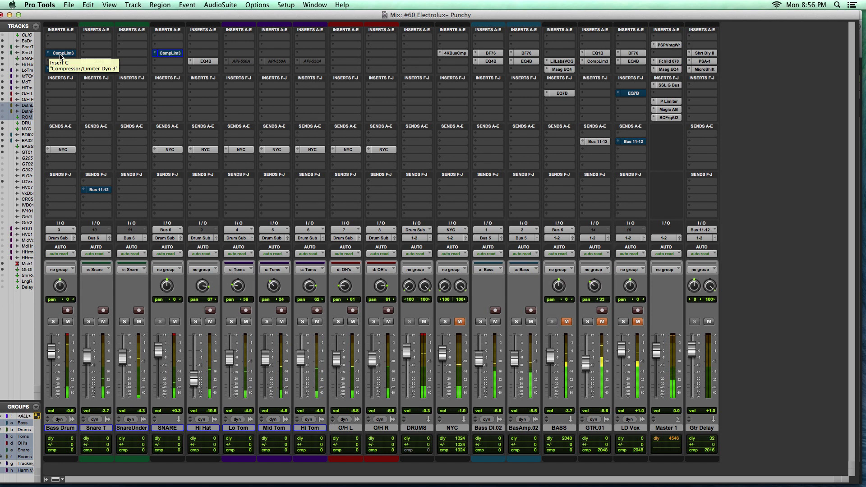
pyautogui.keyDown('super'); pyautogui.click(60, 55); pyautogui.keyUp('super')
pyautogui.keyDown('super'); pyautogui.click(169, 53); pyautogui.keyUp('super')
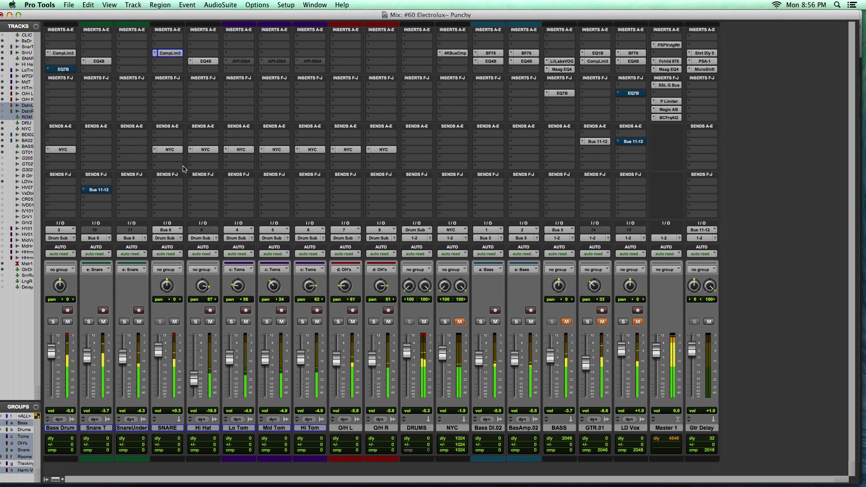
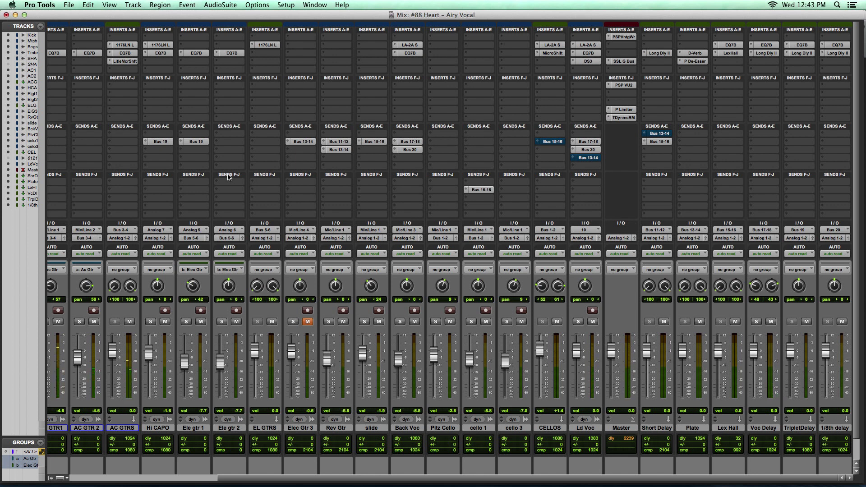
# Duplicate the Ld Voc track once in the #88 Heart – Airy Vocal session, leaving out automation, inserts, sends and group assignments.
pyautogui.click(586, 428)
pyautogui.rightClick(590, 429)
pyautogui.moveTo(628, 477)
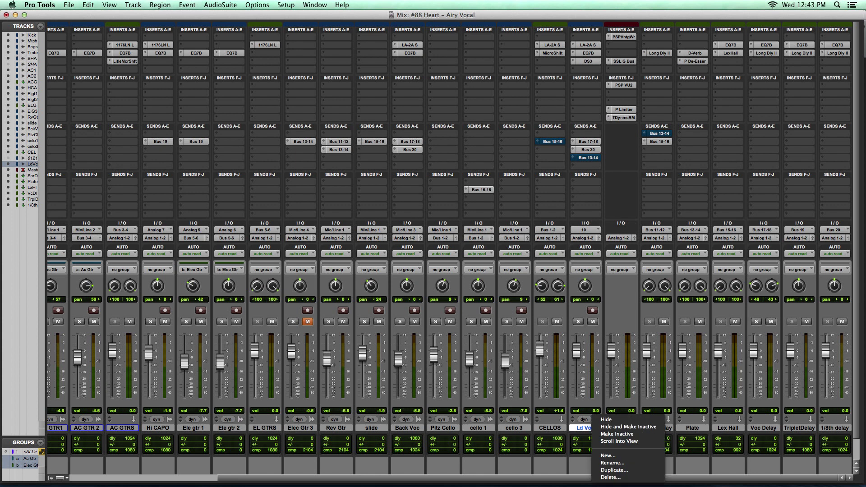
pyautogui.click(619, 471)
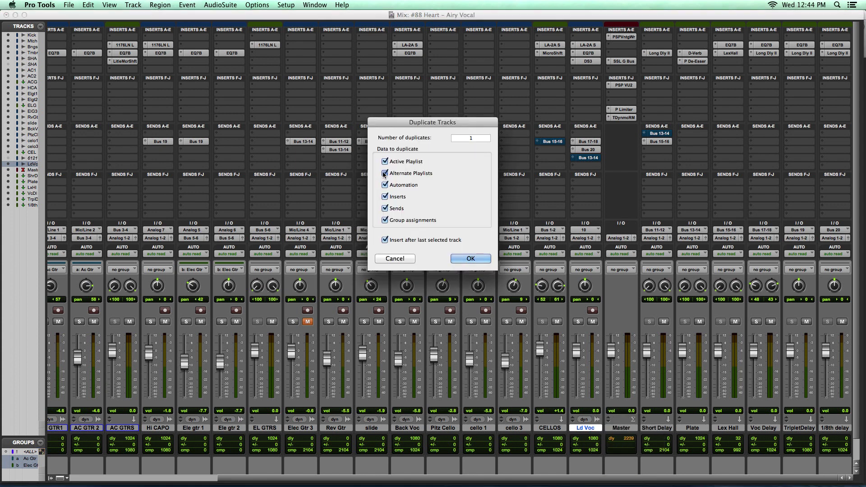
pyautogui.click(385, 185)
pyautogui.click(385, 196)
pyautogui.click(385, 208)
pyautogui.click(385, 220)
pyautogui.click(469, 258)
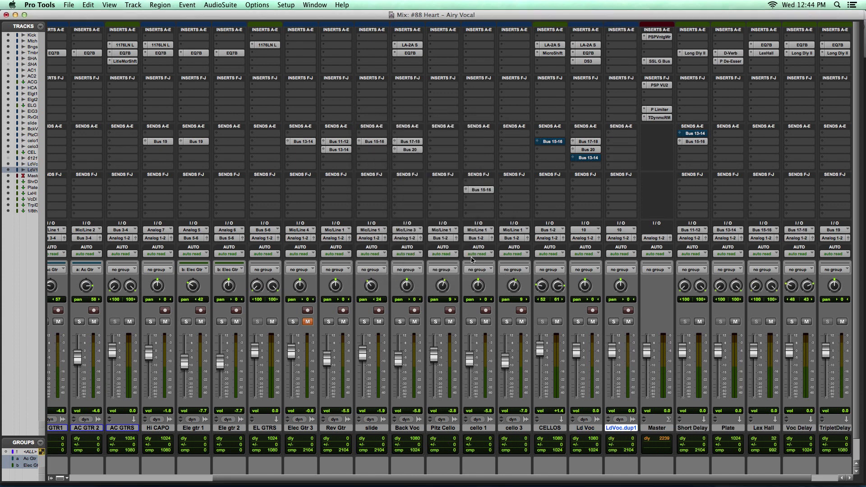
# Solo LdVoc.dup1 and add a Compressor/Limiter Dyn 3 in its insert slot C.
pyautogui.click(613, 321)
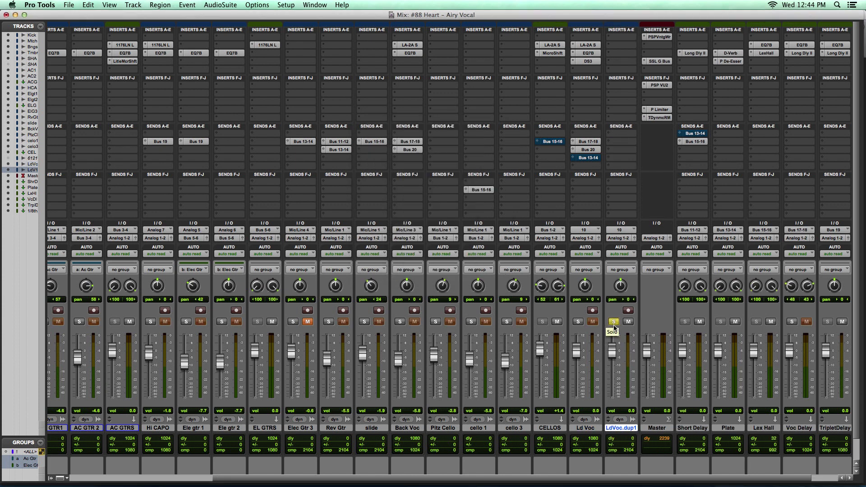
pyautogui.click(618, 53)
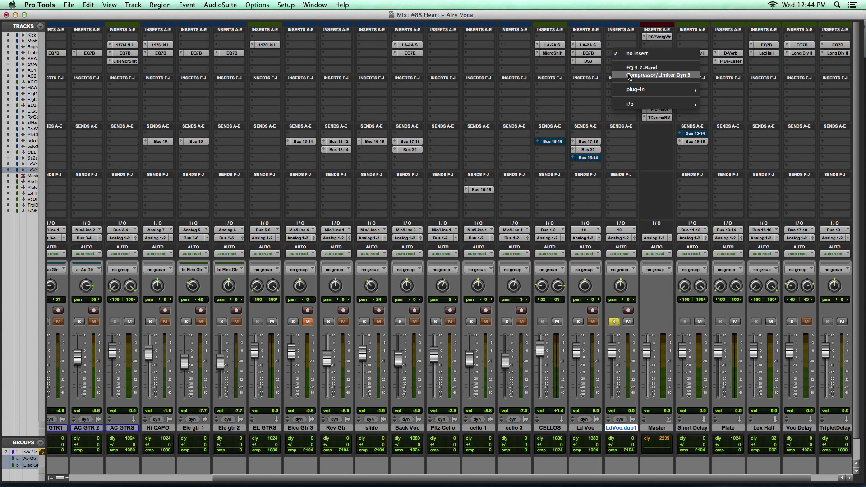
pyautogui.click(631, 75)
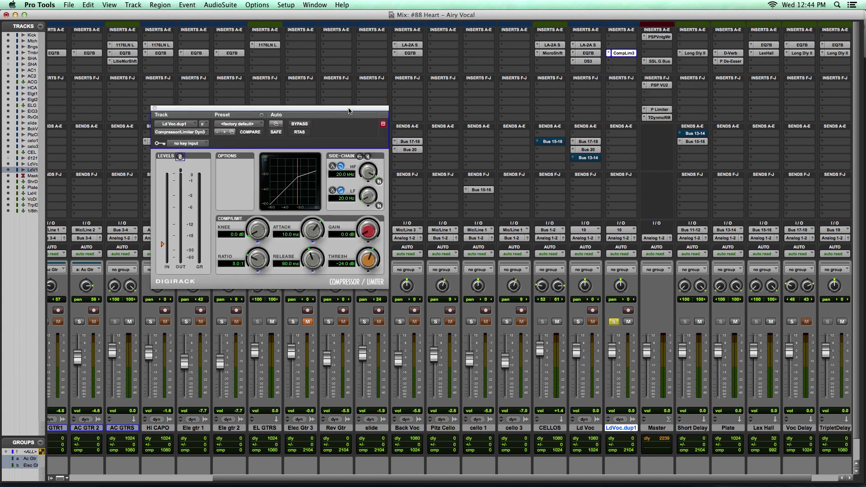
pyautogui.moveTo(349, 111); pyautogui.dragTo(455, 111)
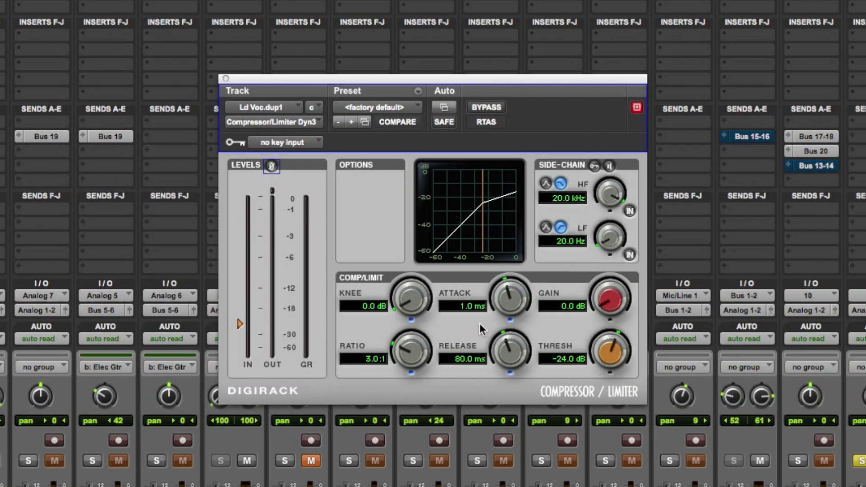
# Set the LdVoc.dup1 compressor's attack to 79.3 us and its release to 136.4 ms.
pyautogui.moveTo(402, 244); pyautogui.dragTo(415, 220)
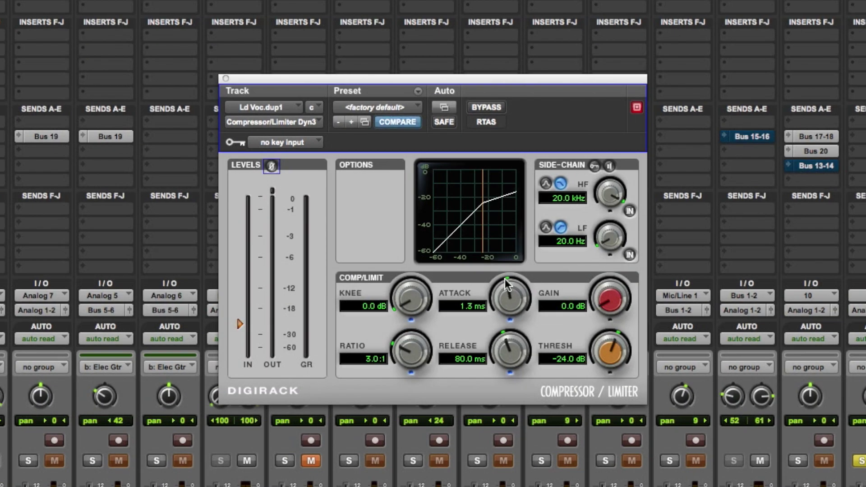
pyautogui.moveTo(500, 367); pyautogui.dragTo(508, 347)
pyautogui.moveTo(489, 275); pyautogui.dragTo(489, 299)
# Raise the LdVoc.dup1 compressor's threshold to about -19.6 dB while the vocal plays, and close the plug-in.
pyautogui.press('space')
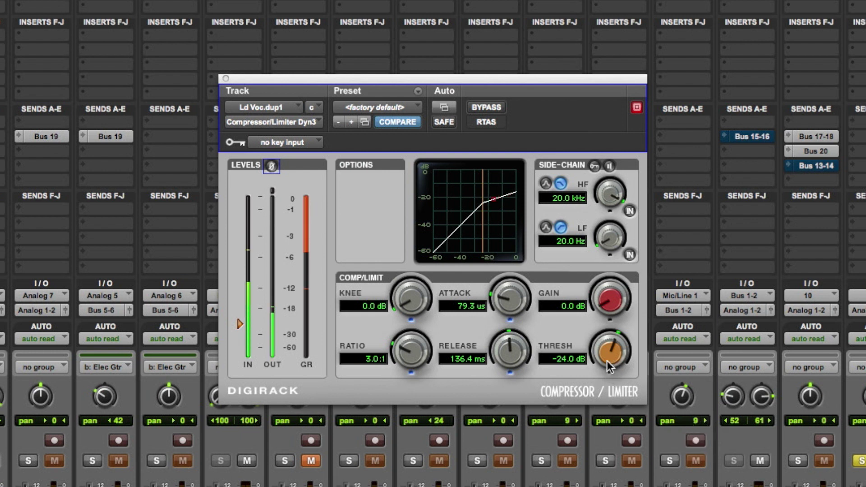
pyautogui.moveTo(599, 355); pyautogui.dragTo(599, 347)
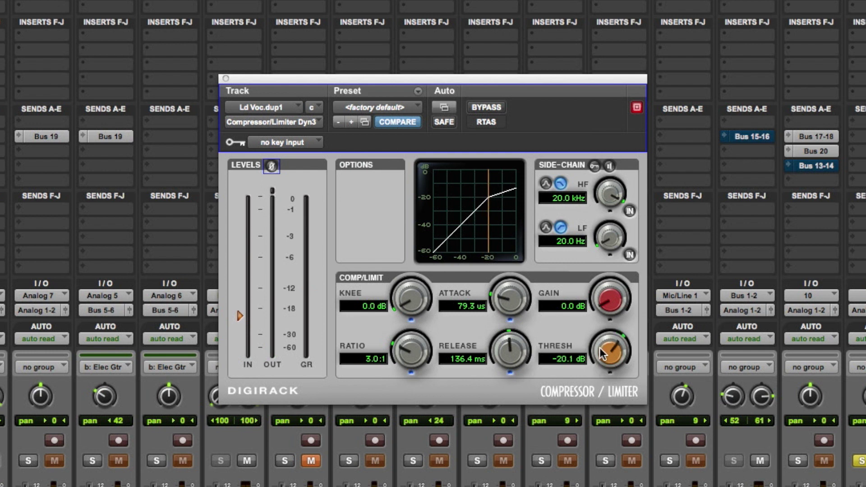
pyautogui.moveTo(600, 347); pyautogui.dragTo(602, 353)
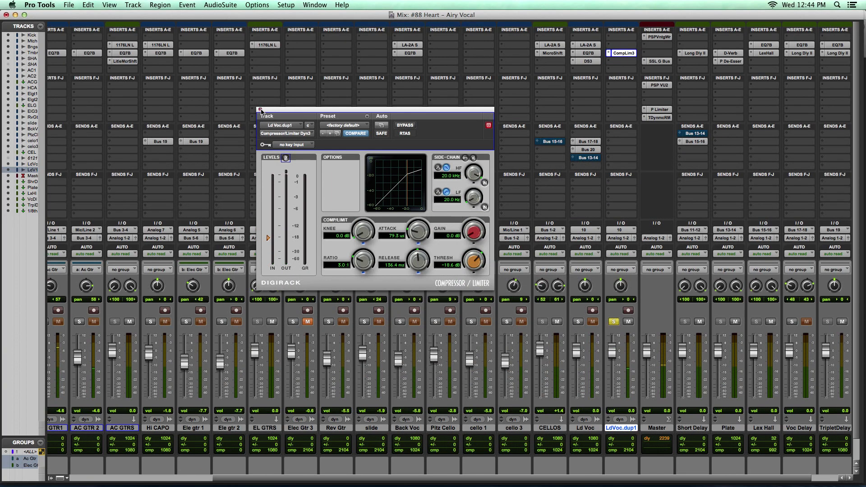
pyautogui.click(260, 110)
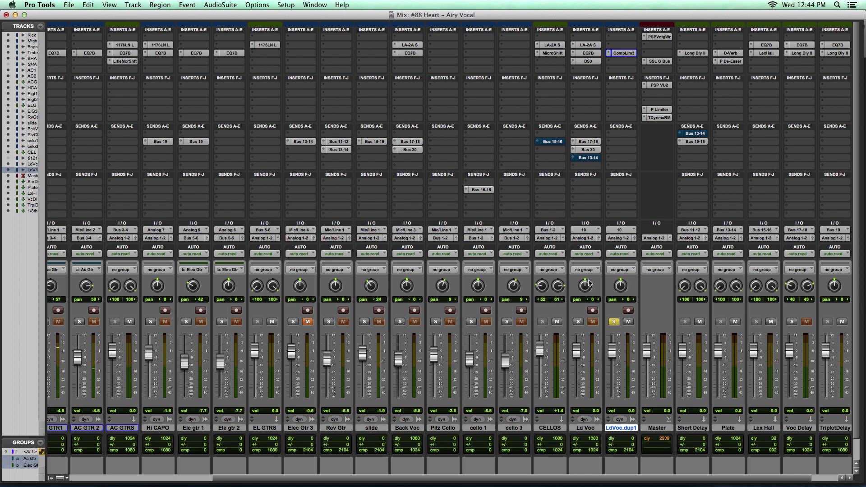
# Insert an EQ 3 7-Band after the compressor on LdVoc.dup1 and boost its HF band with a peak at 8.21 kHz.
pyautogui.click(610, 61)
pyautogui.click(667, 86)
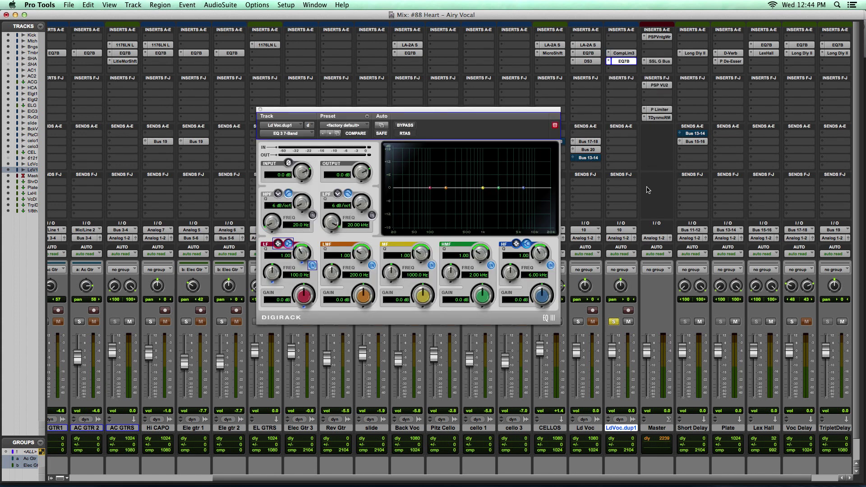
pyautogui.click(516, 244)
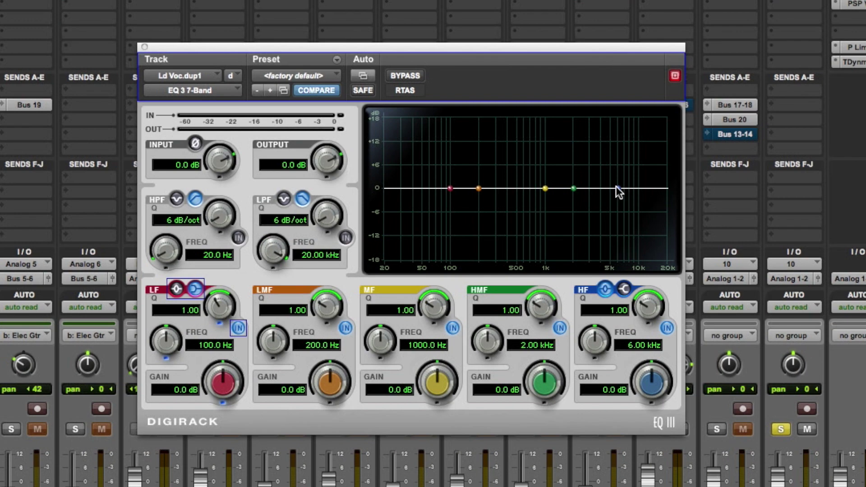
pyautogui.moveTo(616, 187); pyautogui.dragTo(635, 157)
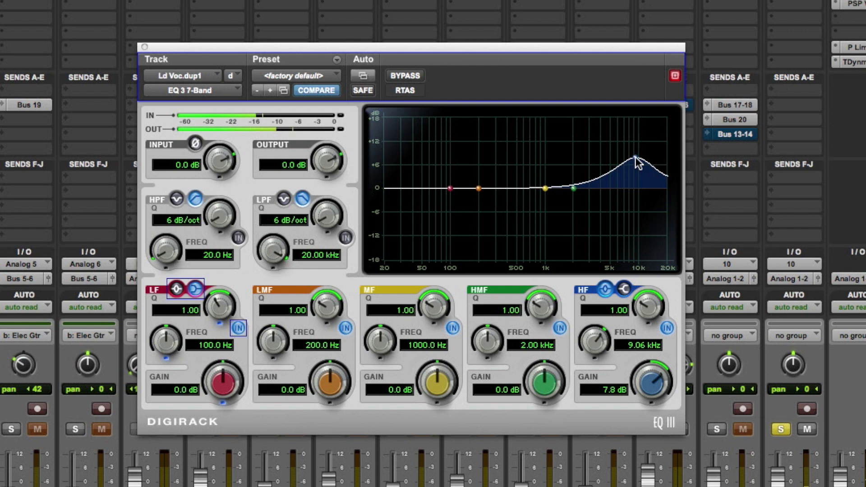
pyautogui.moveTo(636, 160); pyautogui.dragTo(631, 155)
pyautogui.click(144, 46)
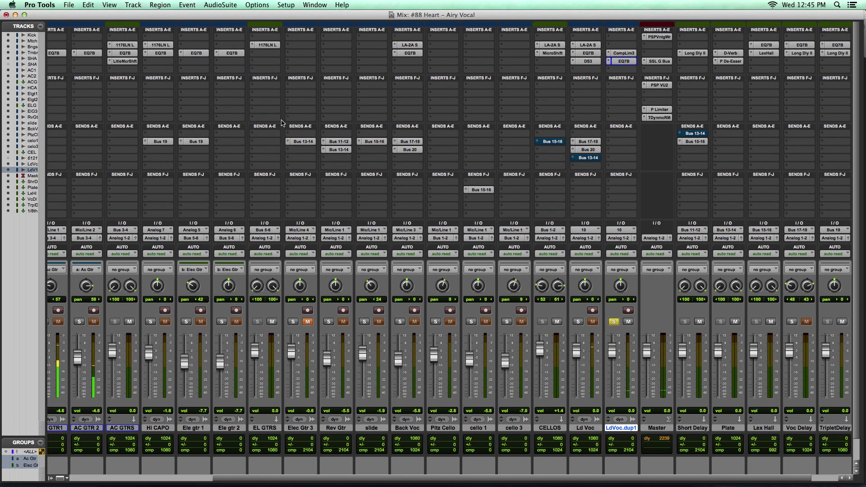
# Blend the unsoloed LdVoc.dup1 under the mix at -12.3 dB, comparing the sound with the track muted and unmuted.
pyautogui.click(614, 323)
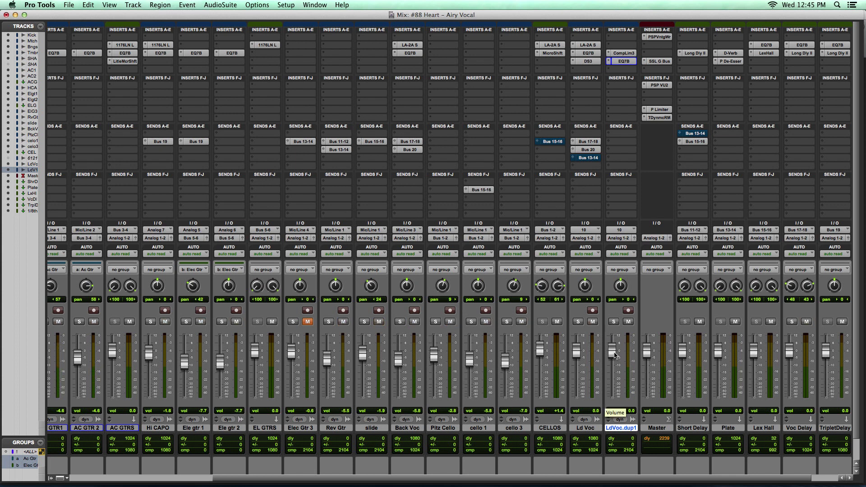
pyautogui.moveTo(614, 355); pyautogui.dragTo(612, 377)
pyautogui.click(628, 321)
pyautogui.click(628, 321)
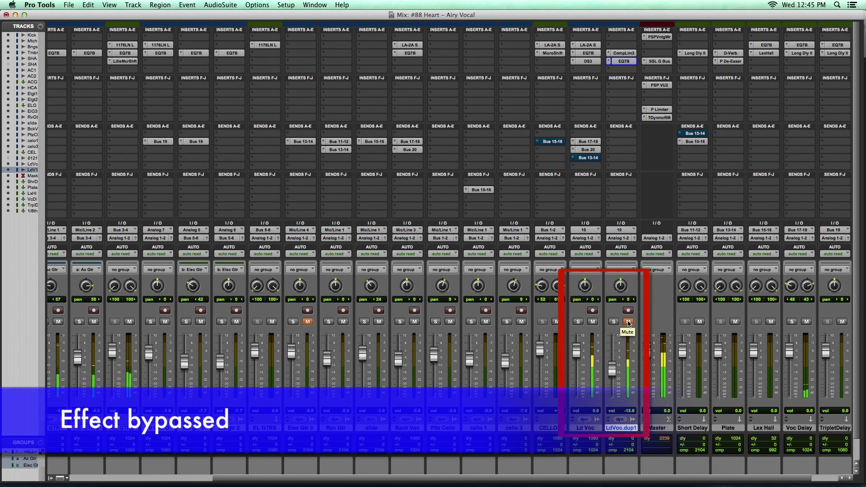
pyautogui.moveTo(614, 379); pyautogui.dragTo(615, 378)
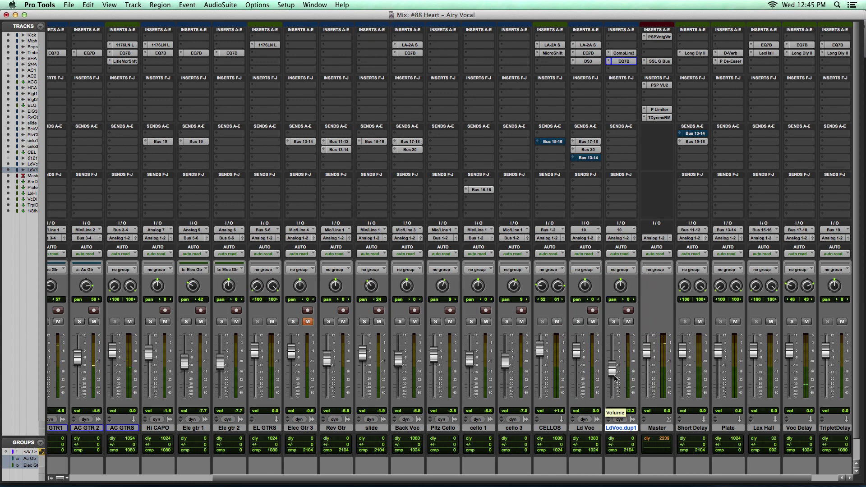
# Solo Ld Voc and LdVoc.dup1 together, sweeping the duplicate's fader from fully down back up to -11.1 dB.
pyautogui.click(578, 321)
pyautogui.click(613, 321)
pyautogui.moveTo(613, 378); pyautogui.dragTo(611, 399)
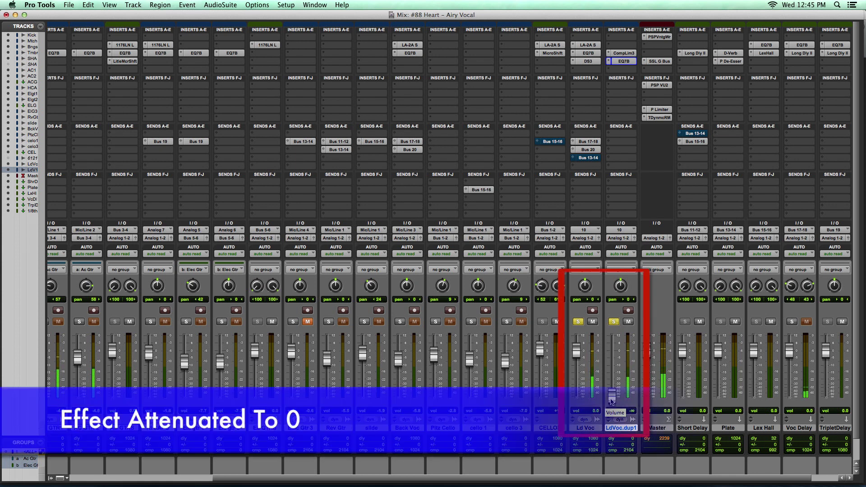
pyautogui.moveTo(612, 399); pyautogui.dragTo(612, 371)
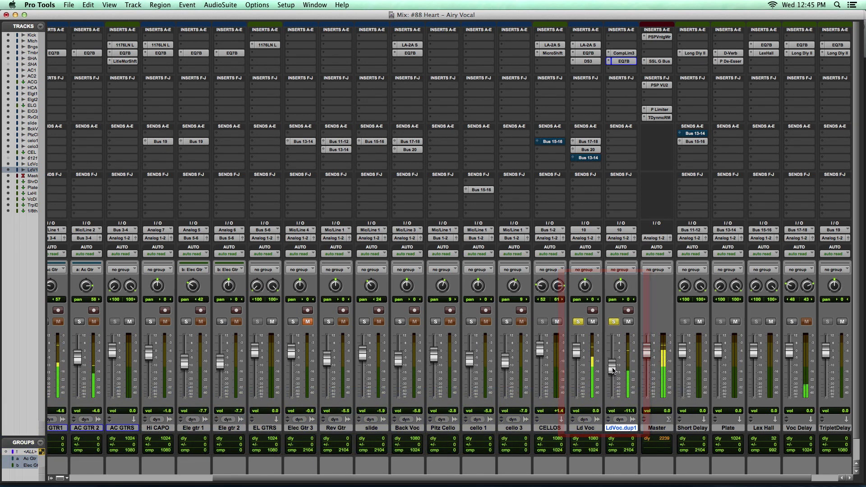
# Leave only LdVoc.dup1 soloed and add a mono UAD Precision De-Esser in insert slot F with its threshold at -15.80 dB.
pyautogui.click(575, 322)
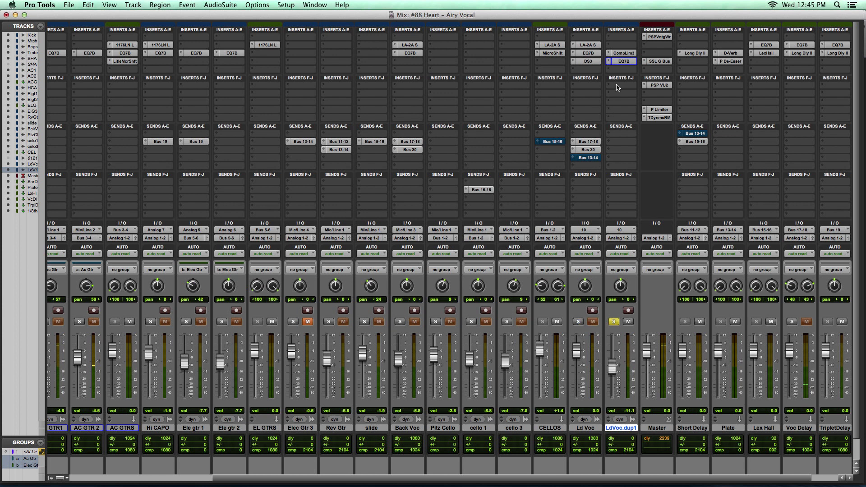
pyautogui.click(612, 87)
pyautogui.moveTo(621, 122)
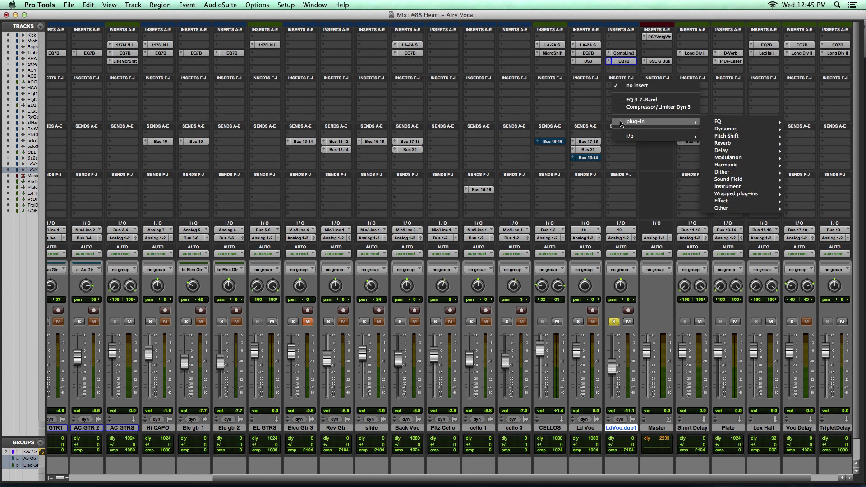
pyautogui.moveTo(726, 128)
pyautogui.scroll(-10, 631, 270)
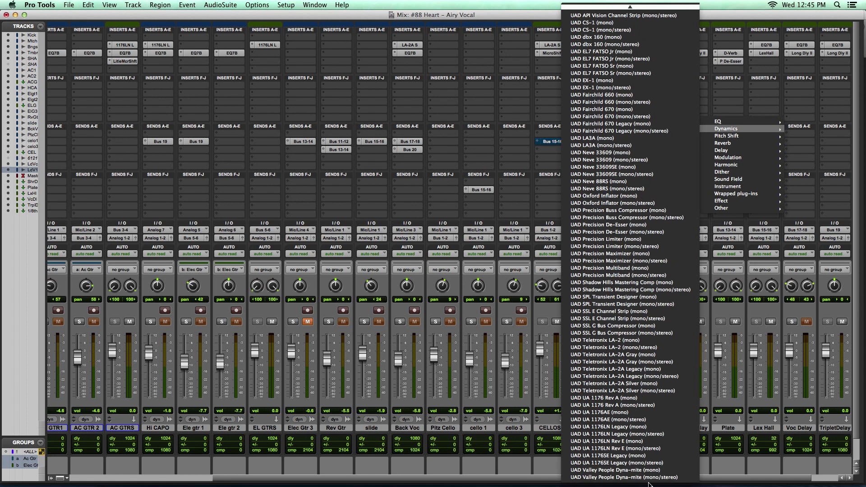
pyautogui.click(628, 224)
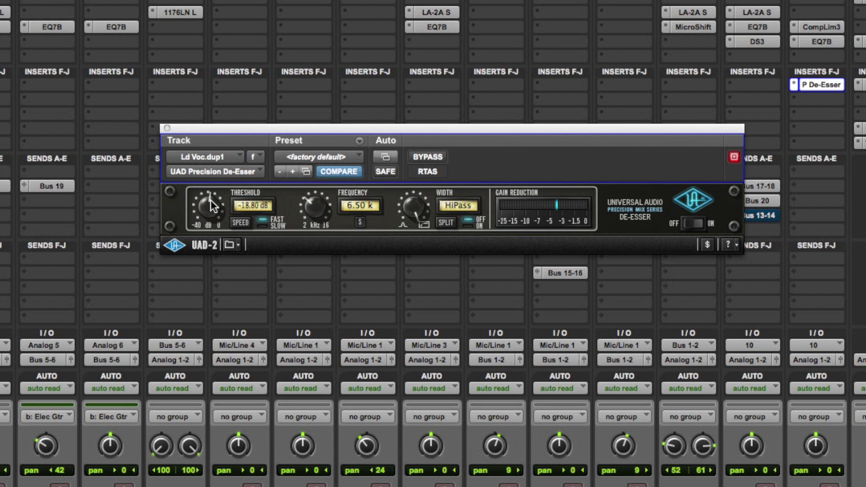
pyautogui.moveTo(210, 199); pyautogui.dragTo(215, 199)
# Set the LdVoc.dup1 fader to -10.1 dB, compare the mix with the track muted and unmuted, and close the de-esser.
pyautogui.moveTo(611, 360); pyautogui.dragTo(614, 366)
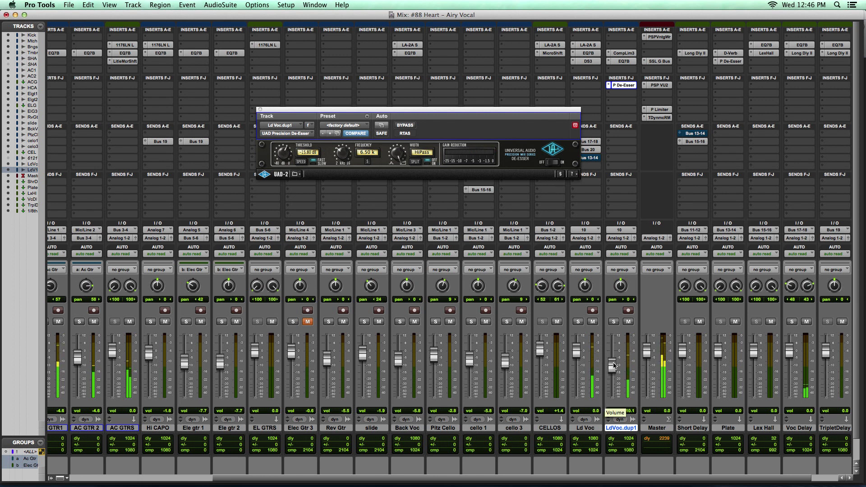
pyautogui.click(628, 322)
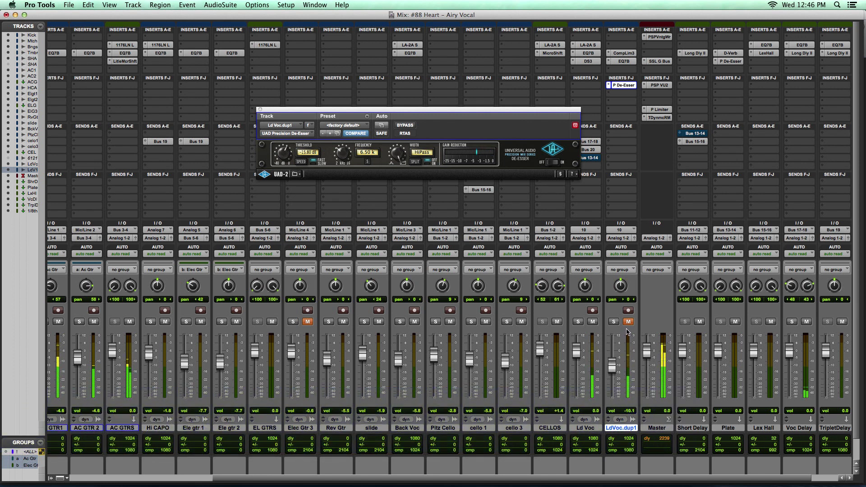
pyautogui.click(628, 322)
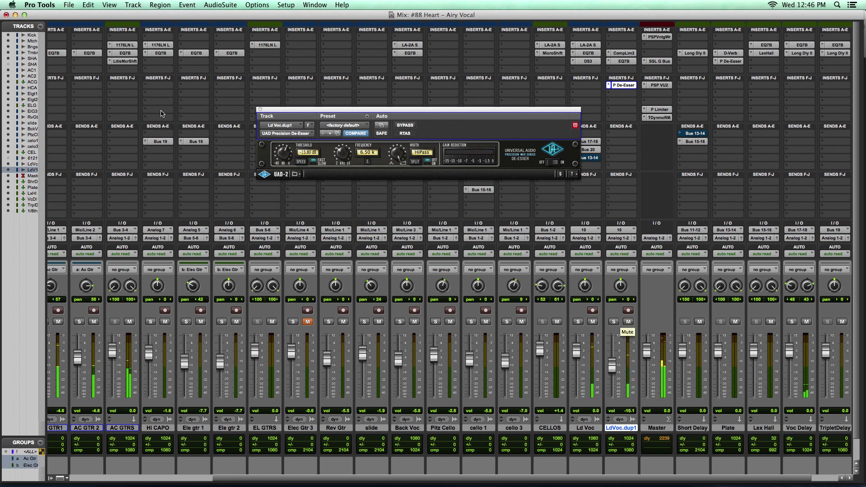
pyautogui.click(260, 109)
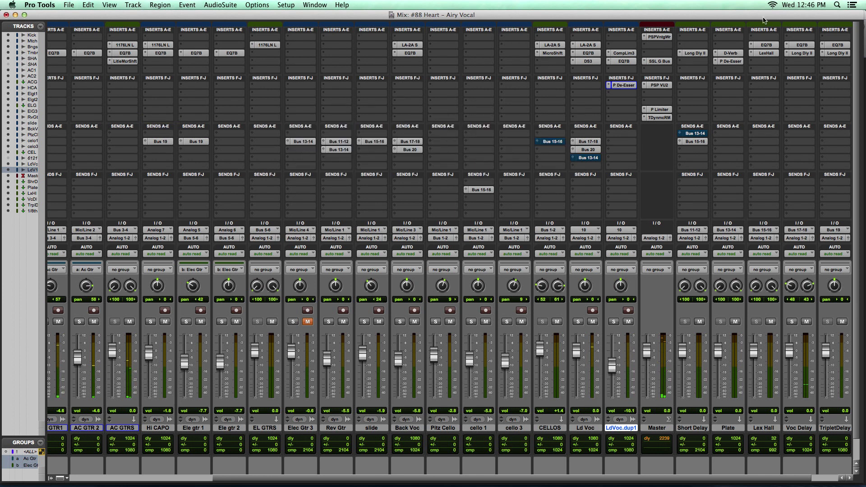
# Move the HF boost of the LdVoc.dup1 EQ up to 12.69 kHz and fine-tune the track's fader during playback.
pyautogui.click(624, 61)
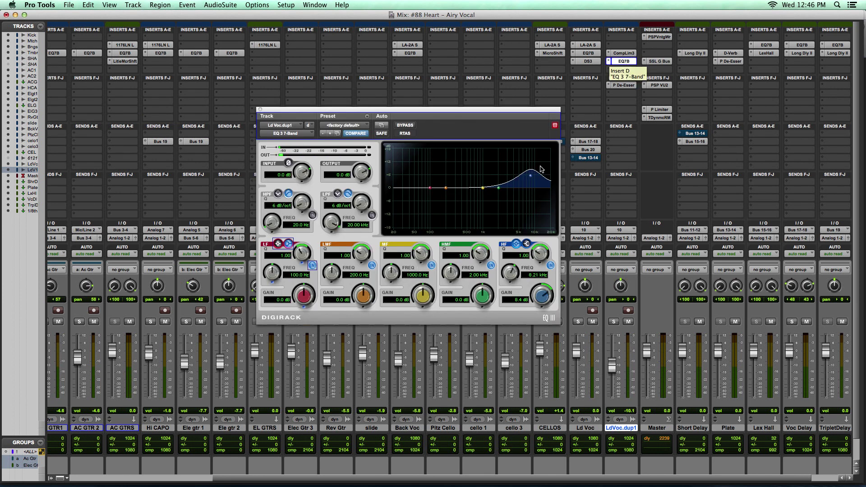
pyautogui.moveTo(531, 178); pyautogui.dragTo(540, 179)
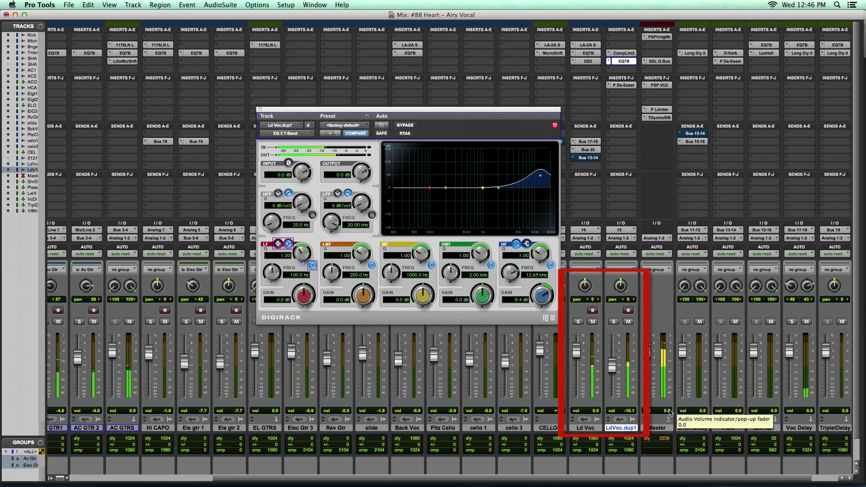
pyautogui.moveTo(612, 371); pyautogui.dragTo(613, 369)
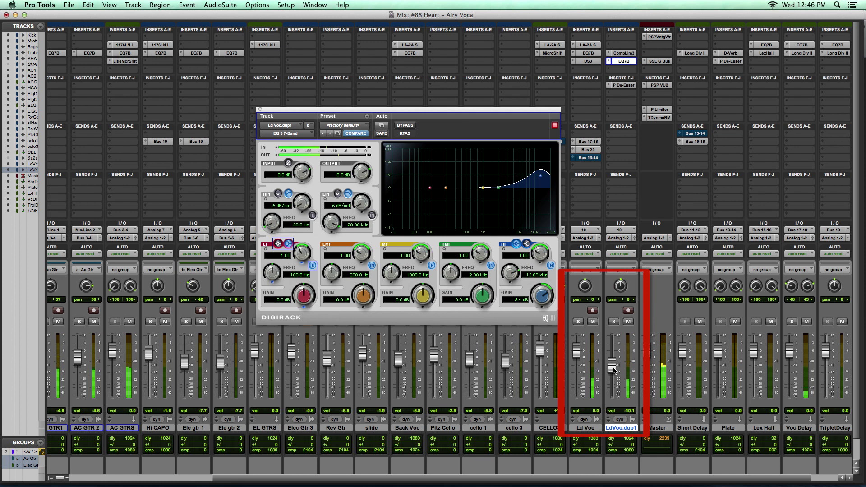
# Compare the full mix with the LdVoc.dup1 track muted and unmuted during playback.
pyautogui.click(628, 323)
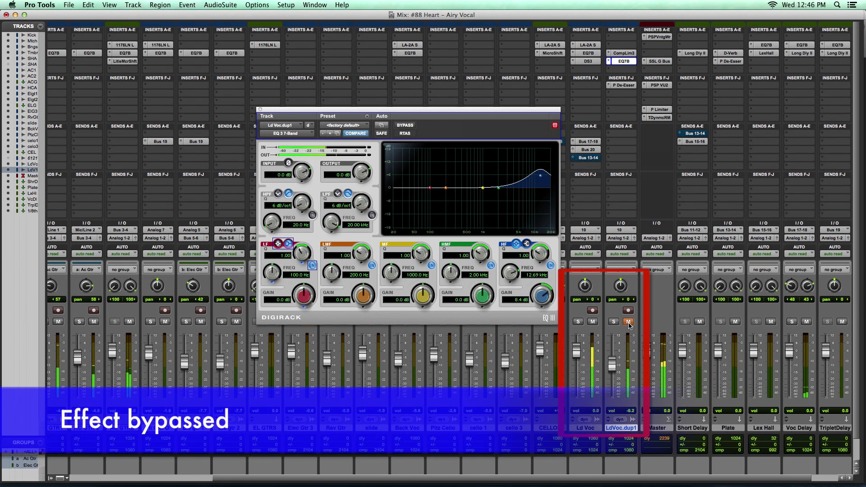
pyautogui.click(629, 322)
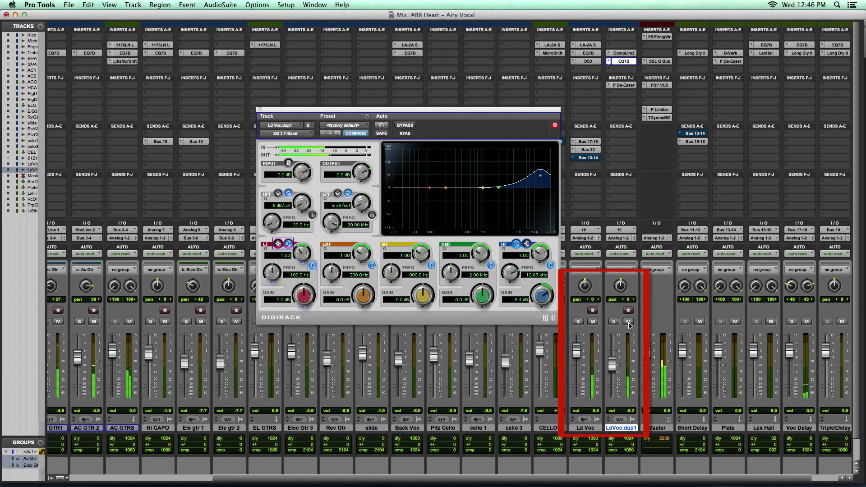
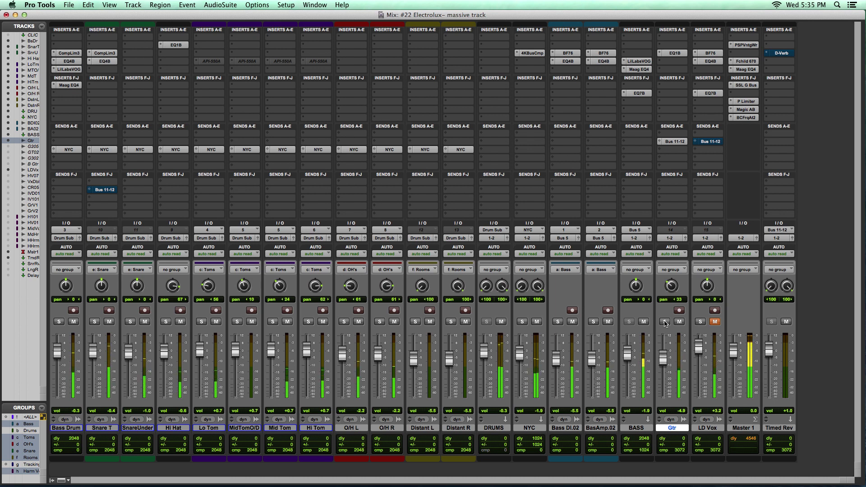
# Solo the Gtr track, activate and open the D-Verb on Timed Rev, and open Gtr's Bus 11-12 send.
pyautogui.click(665, 322)
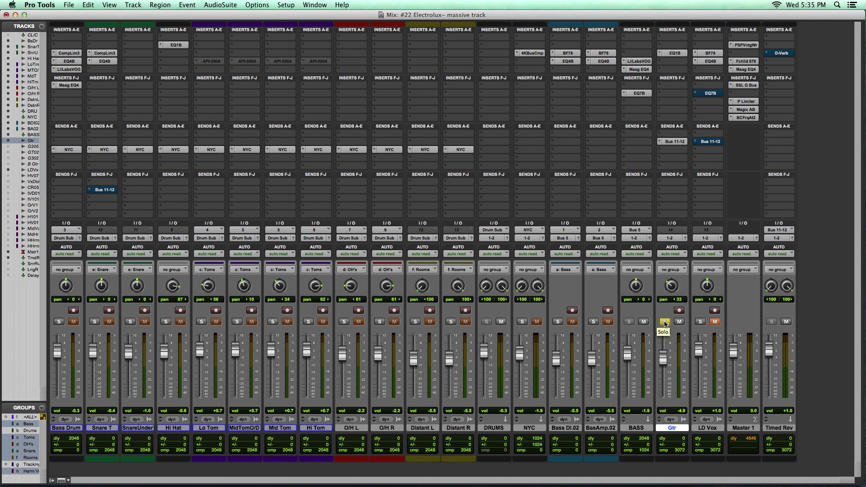
pyautogui.click(779, 53)
pyautogui.click(780, 54)
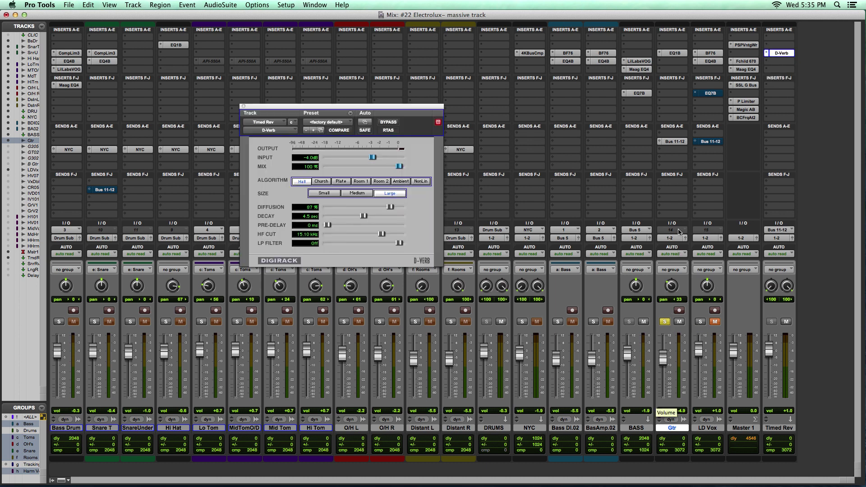
pyautogui.click(674, 141)
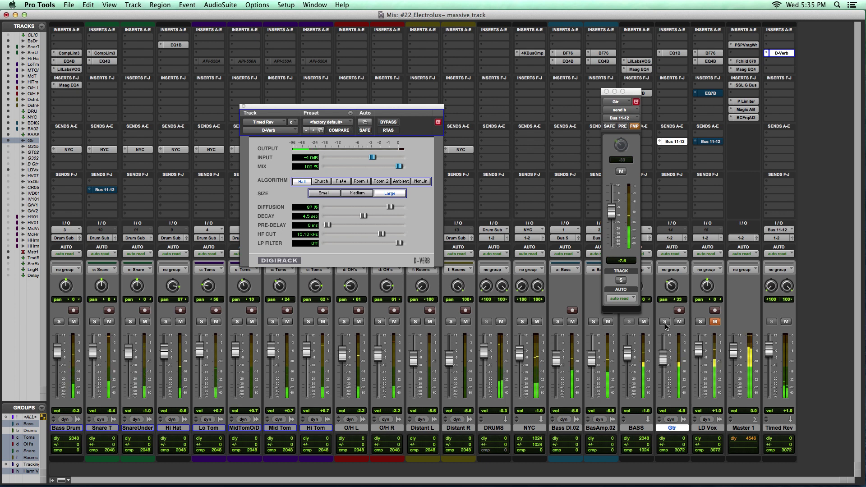
# Shorten the D-Verb decay to 400 ms and set the Gtr reverb send level to -3.1 dB.
pyautogui.moveTo(614, 216); pyautogui.dragTo(613, 224)
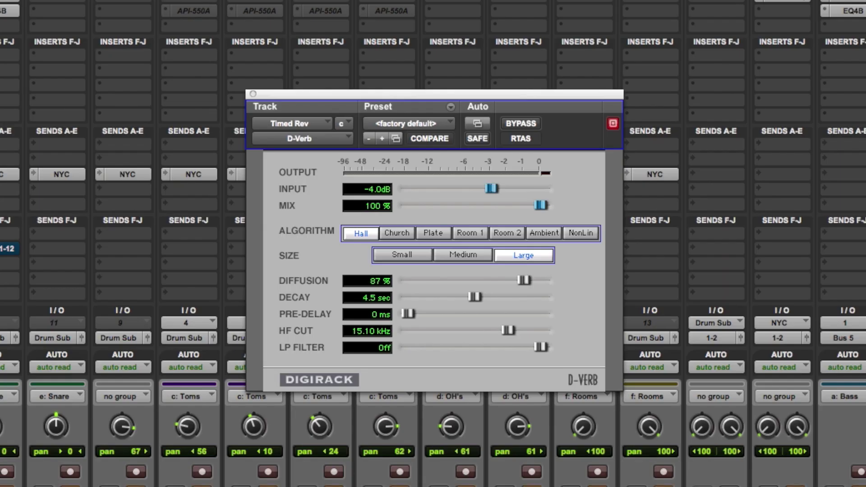
pyautogui.moveTo(472, 295); pyautogui.dragTo(394, 293)
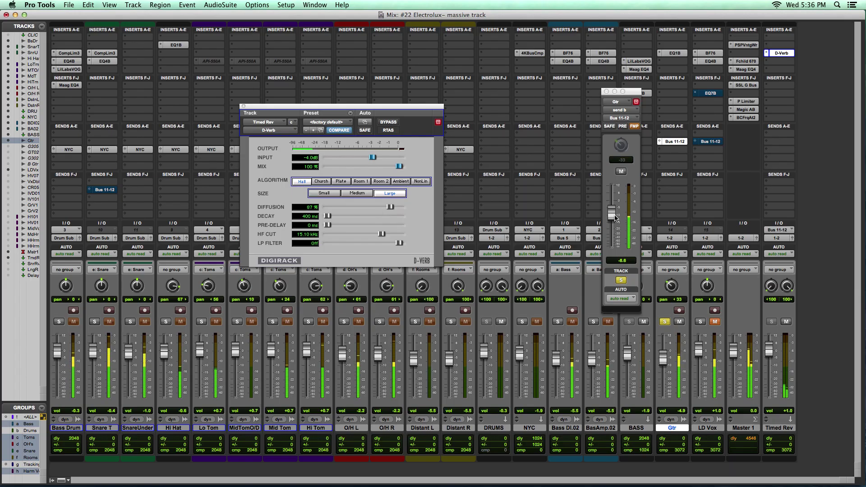
pyautogui.moveTo(615, 215); pyautogui.dragTo(614, 209)
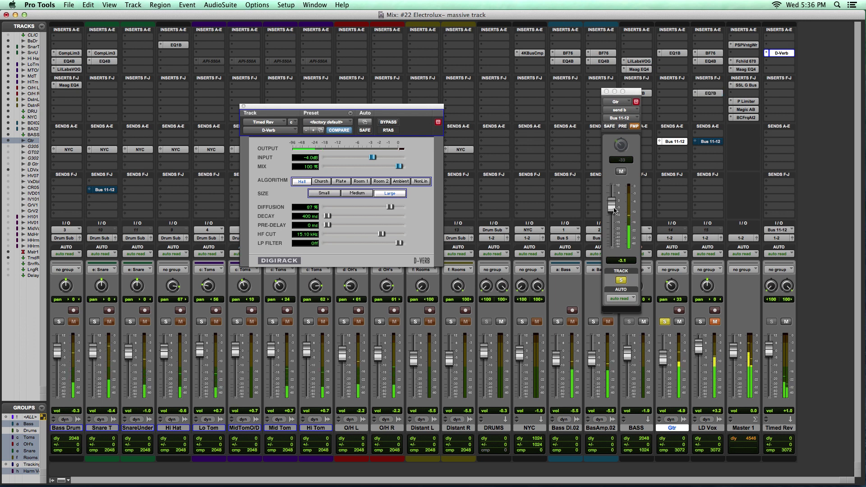
# Compare the guitar with its reverb send muted and unmuted, first soloed and again unsoloed in the full mix.
pyautogui.click(621, 172)
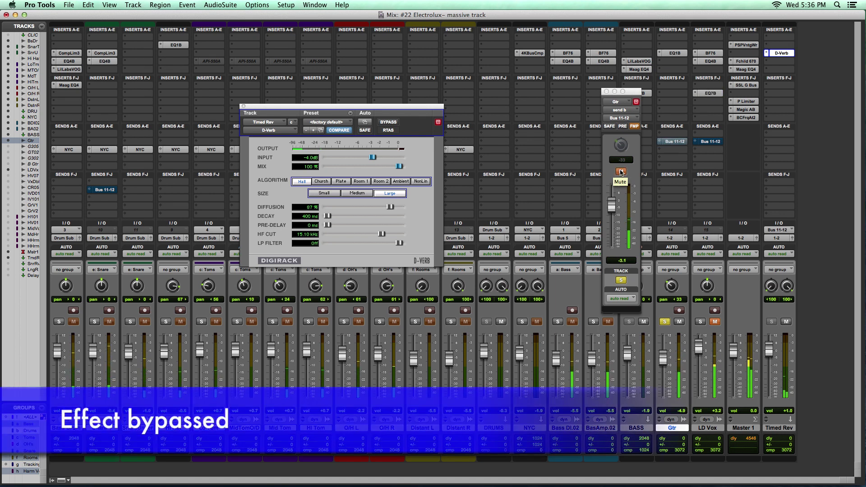
pyautogui.click(620, 172)
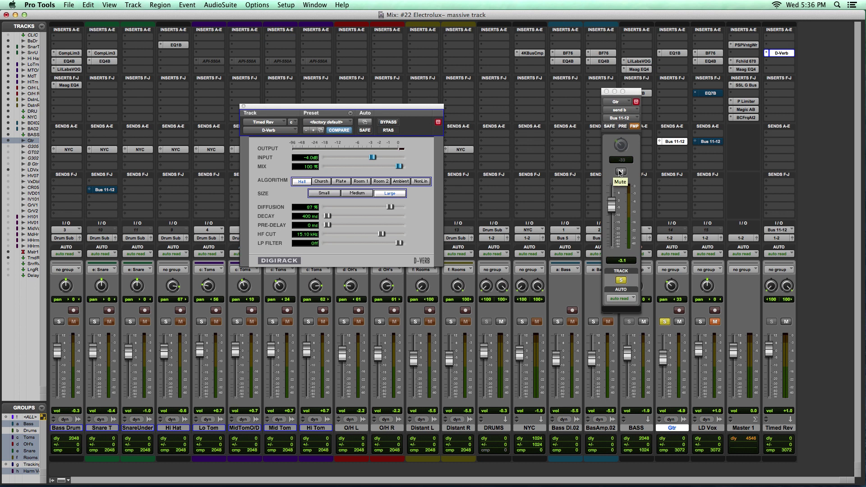
pyautogui.click(664, 322)
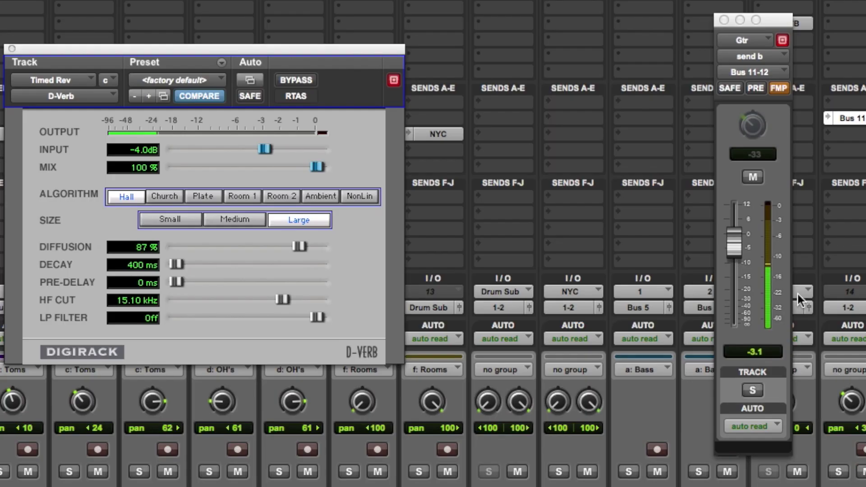
pyautogui.click(755, 177)
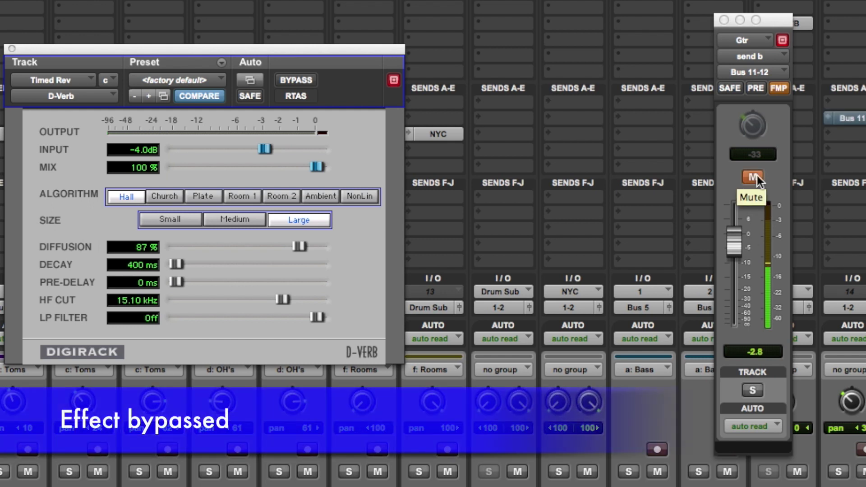
pyautogui.click(755, 177)
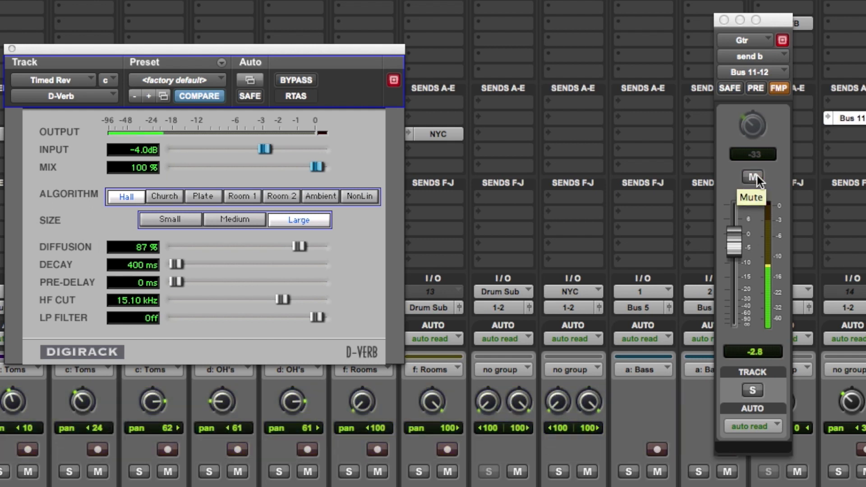
# Raise the Gtr send to -1.9 dB and, with the track soloed, set the D-Verb pre-delay to 27 ms.
pyautogui.moveTo(736, 238); pyautogui.dragTo(737, 234)
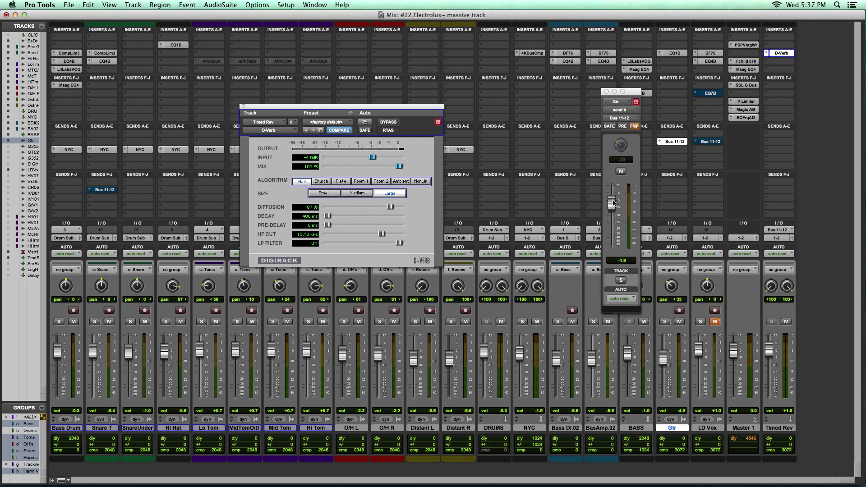
pyautogui.click(620, 280)
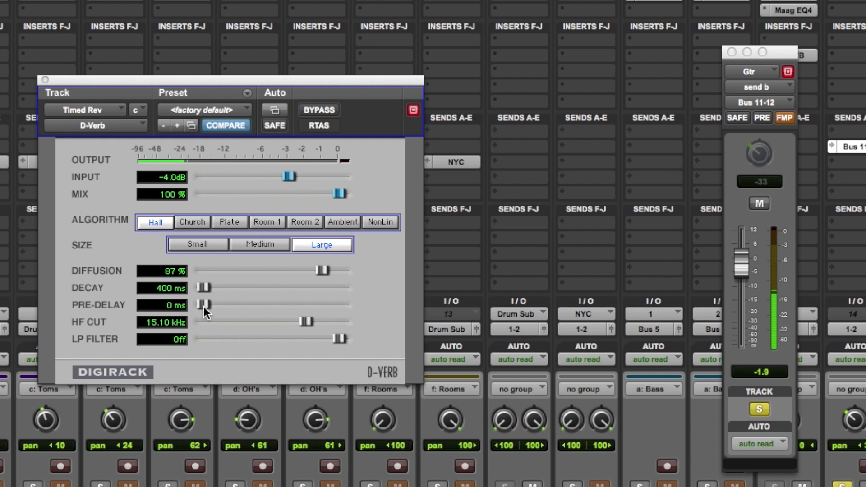
pyautogui.moveTo(327, 226); pyautogui.dragTo(332, 226)
pyautogui.moveTo(213, 308); pyautogui.dragTo(240, 302)
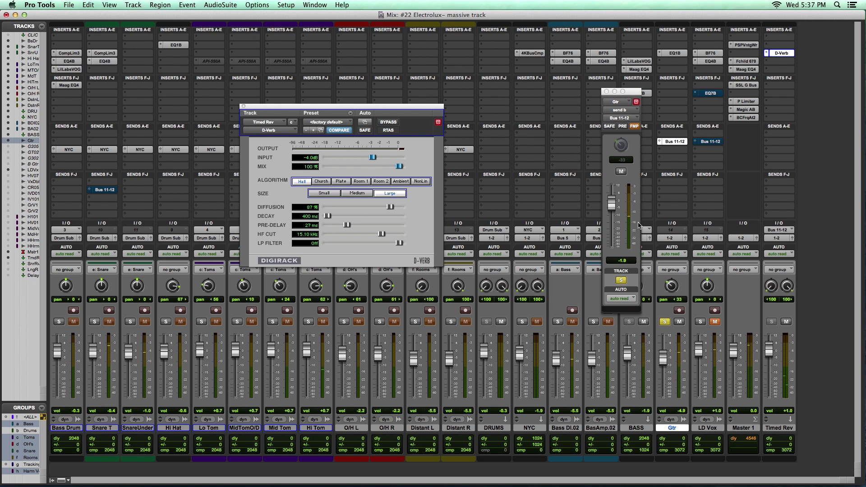
# Unsolo Gtr, lower its reverb send to -4.3 dB, and compare the mix with the send muted and unmuted.
pyautogui.click(621, 280)
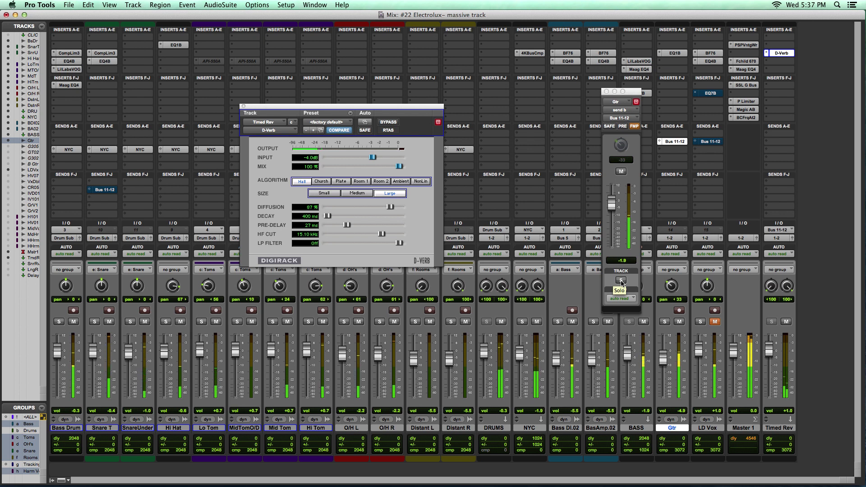
pyautogui.moveTo(612, 203); pyautogui.dragTo(617, 210)
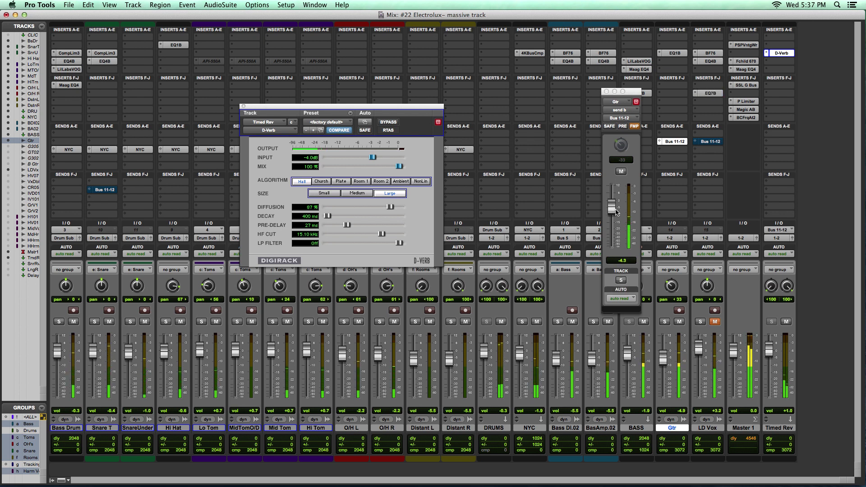
pyautogui.click(620, 171)
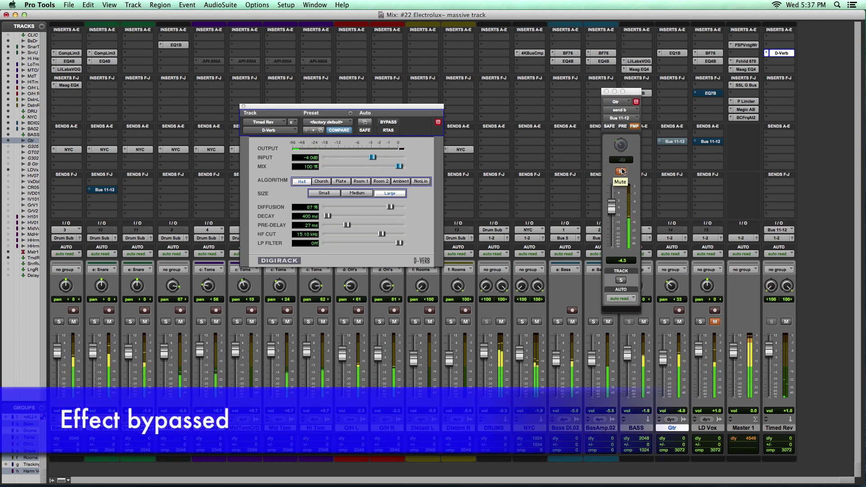
pyautogui.click(621, 171)
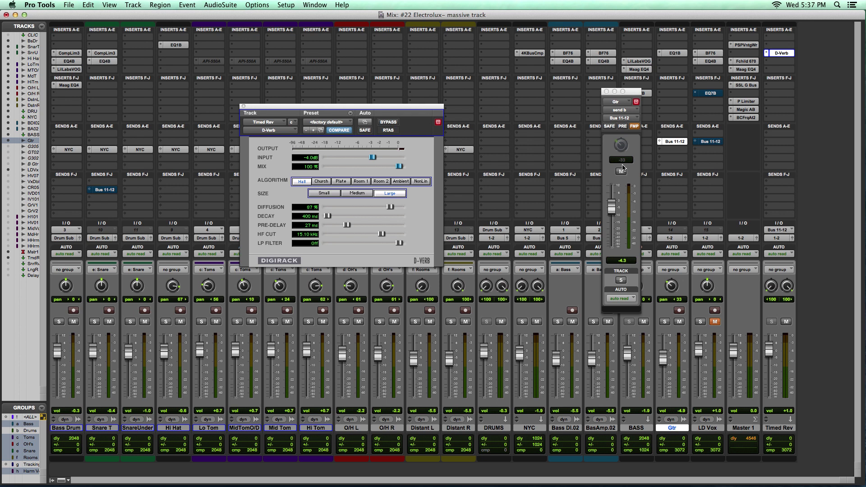
# Switch the D-Verb to Plate with a 200 ms decay, and raise the Gtr send to -0.3 dB before unsoloing the track.
pyautogui.click(338, 182)
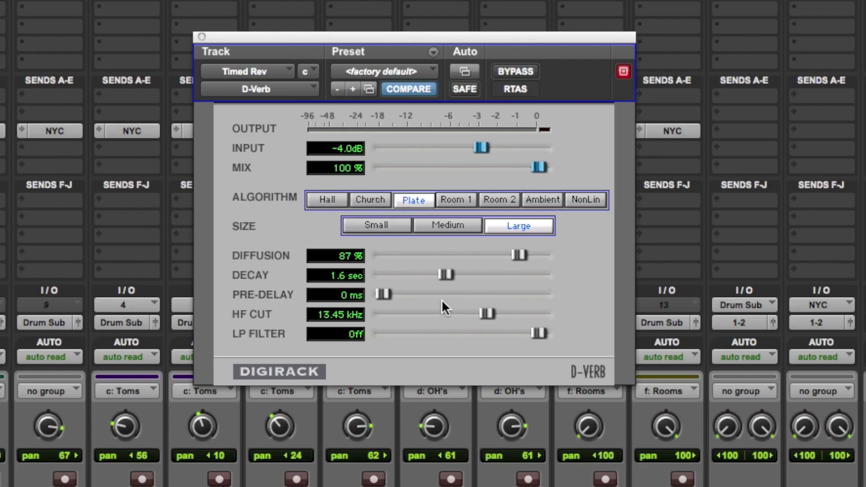
pyautogui.moveTo(442, 273); pyautogui.dragTo(378, 273)
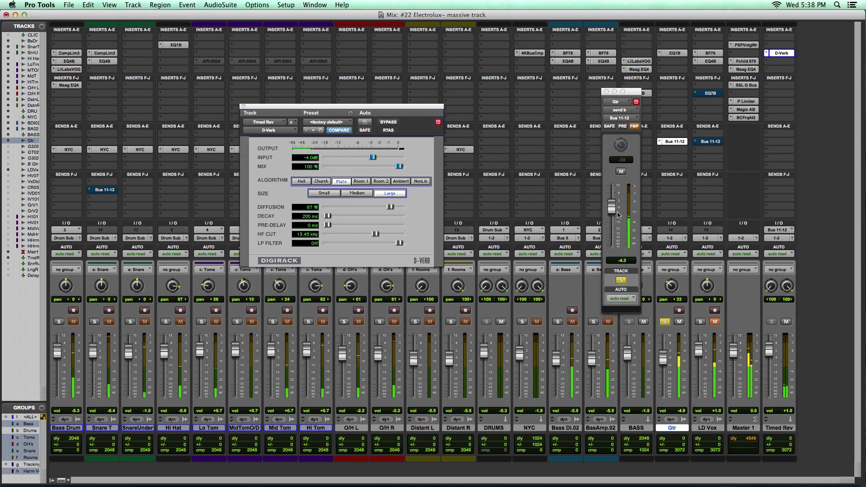
pyautogui.moveTo(611, 207); pyautogui.dragTo(613, 203)
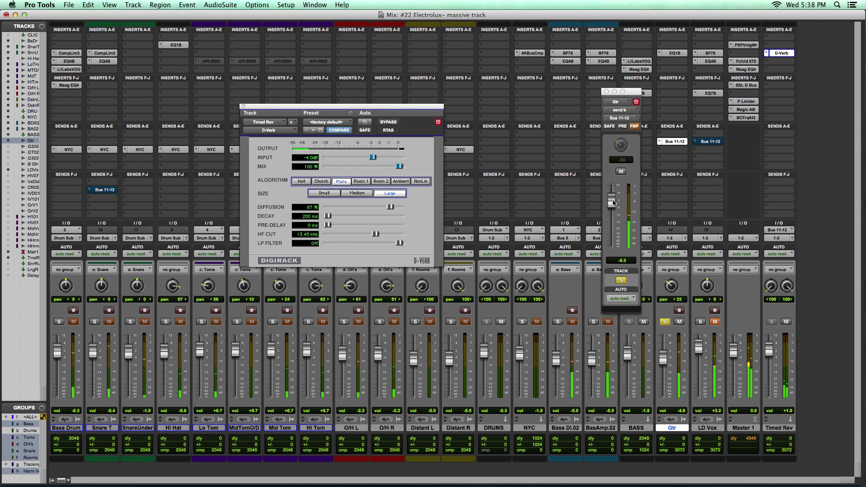
pyautogui.click(620, 280)
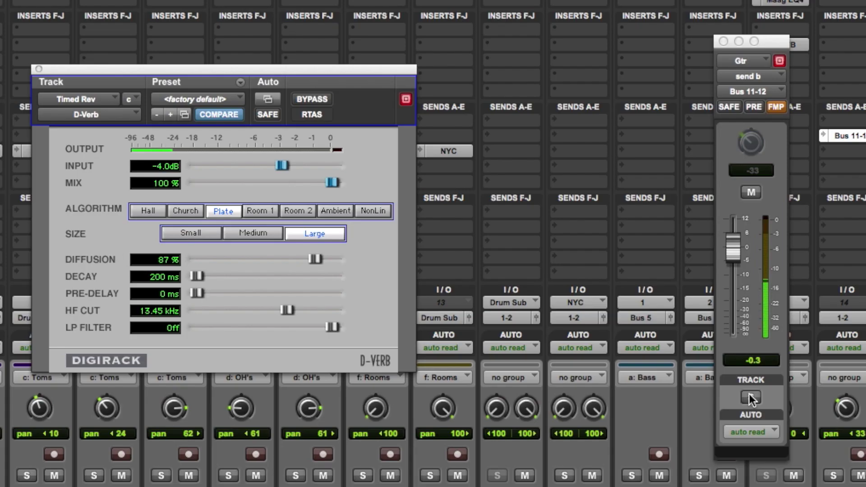
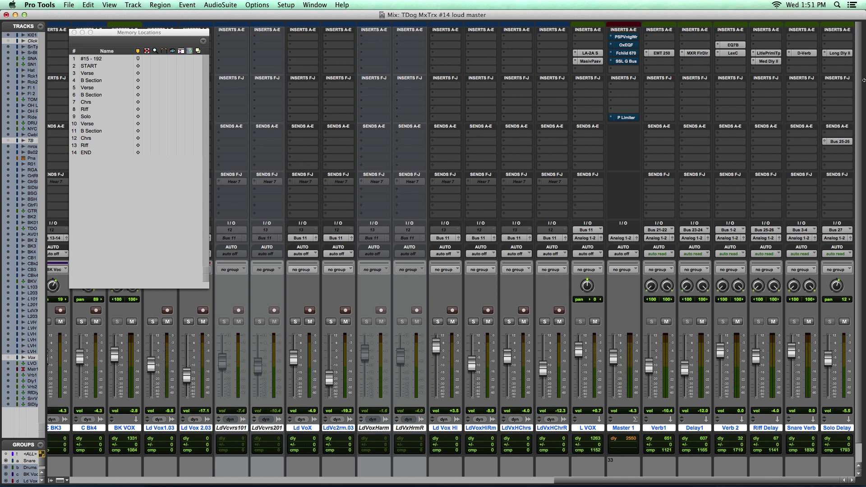
# Add a Compressor/Limiter Dyn 3 in insert slot F of Master 1 and compare the mix with it bypassed and active.
pyautogui.click(624, 85)
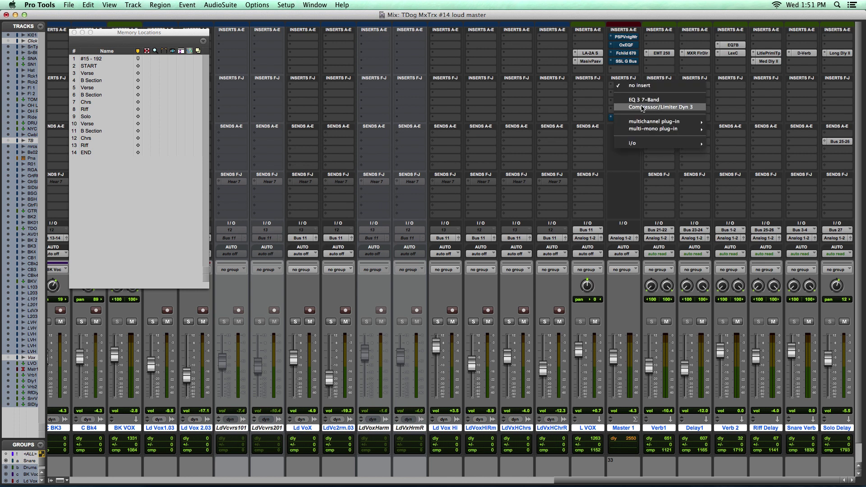
pyautogui.click(642, 107)
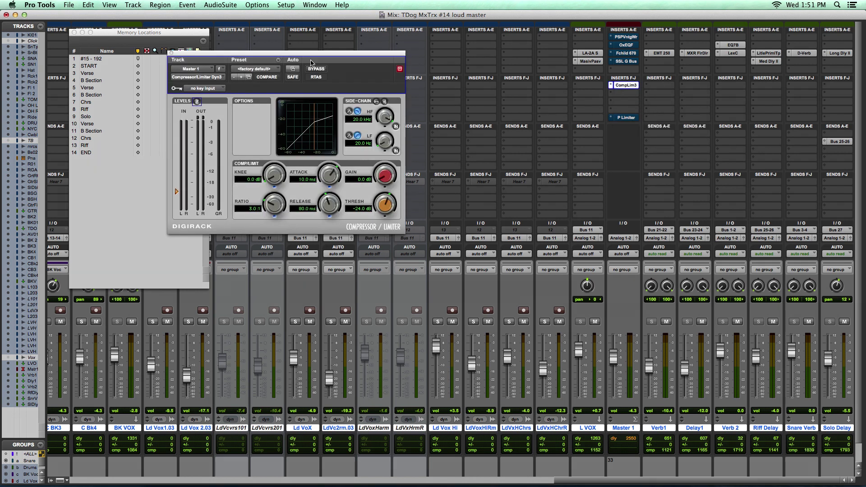
pyautogui.moveTo(332, 56); pyautogui.dragTo(479, 72)
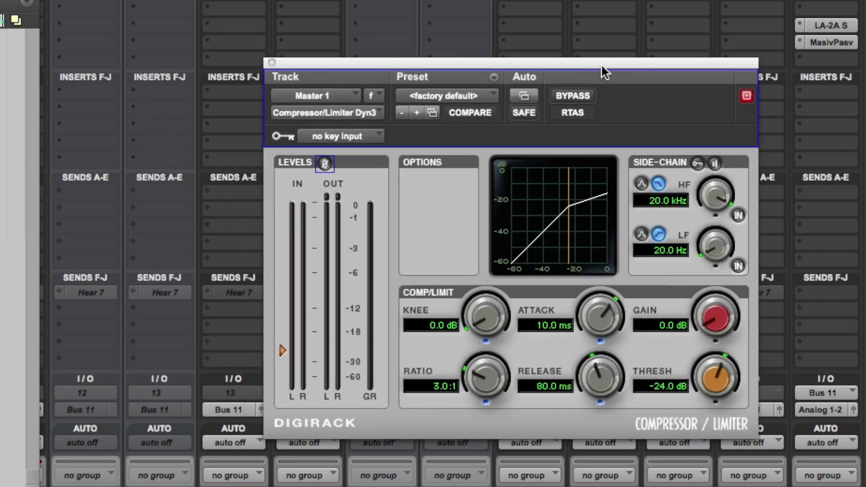
pyautogui.moveTo(601, 65); pyautogui.dragTo(595, 81)
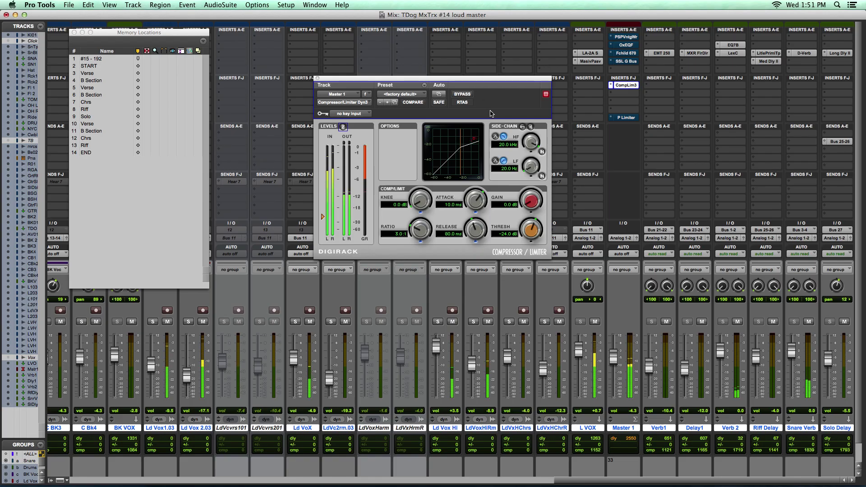
pyautogui.click(462, 94)
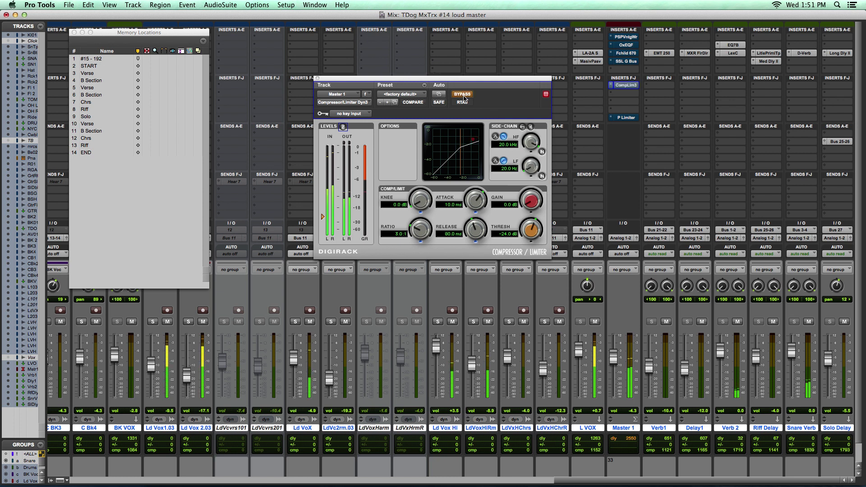
pyautogui.click(462, 94)
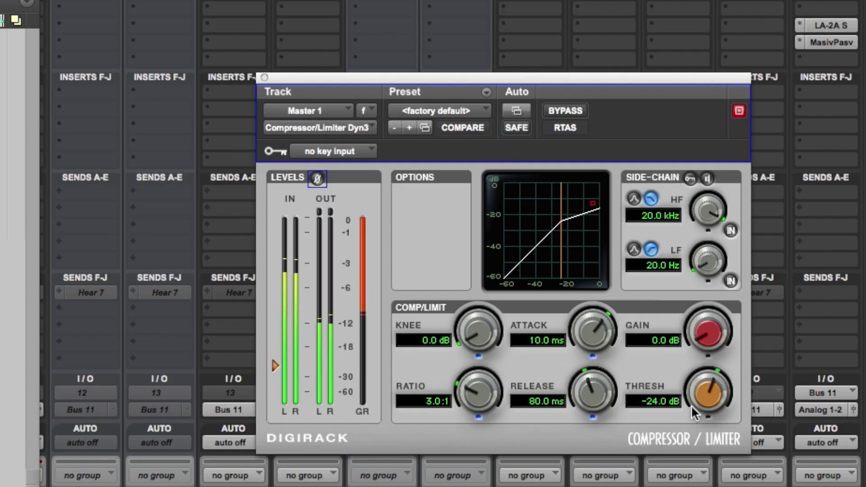
# Raise the Master 1 compressor threshold to -15.9 dB and check the result against bypass during playback.
pyautogui.moveTo(526, 235); pyautogui.dragTo(526, 219)
pyautogui.moveTo(699, 372); pyautogui.dragTo(702, 363)
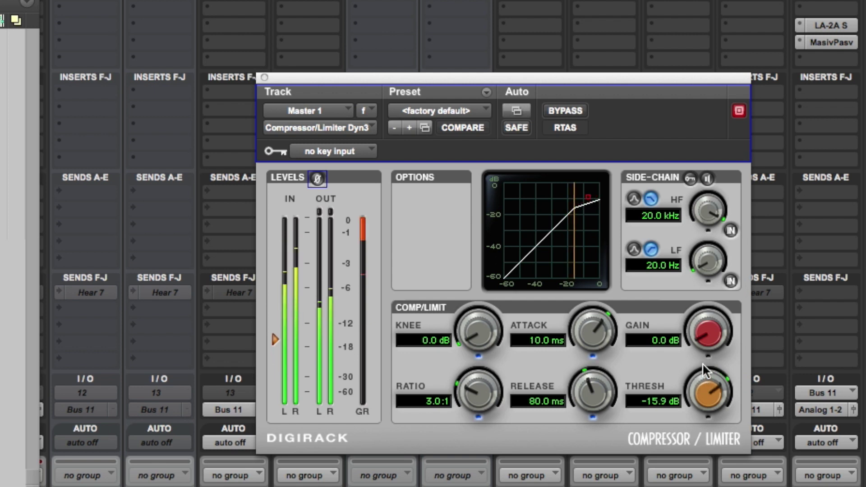
pyautogui.click(561, 109)
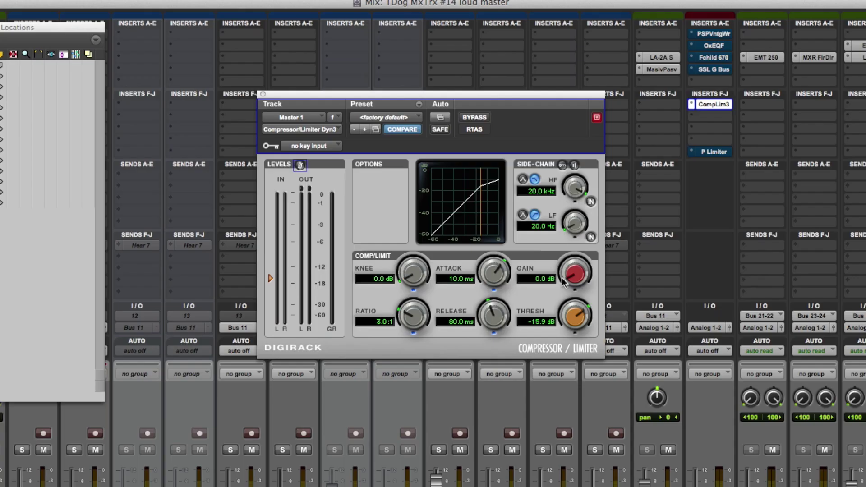
pyautogui.press('space')
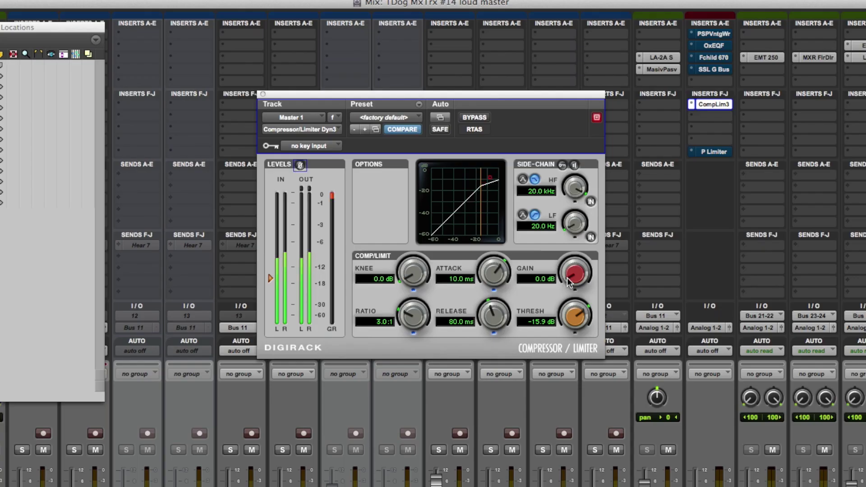
# Raise the Master 1 compressor's makeup gain to 6.2 dB and compare the mix with the compressor bypassed and active.
pyautogui.moveTo(570, 277)
pyautogui.mouseDown()
pyautogui.moveTo(573, 267)
pyautogui.moveTo(570, 275)
pyautogui.mouseUp()
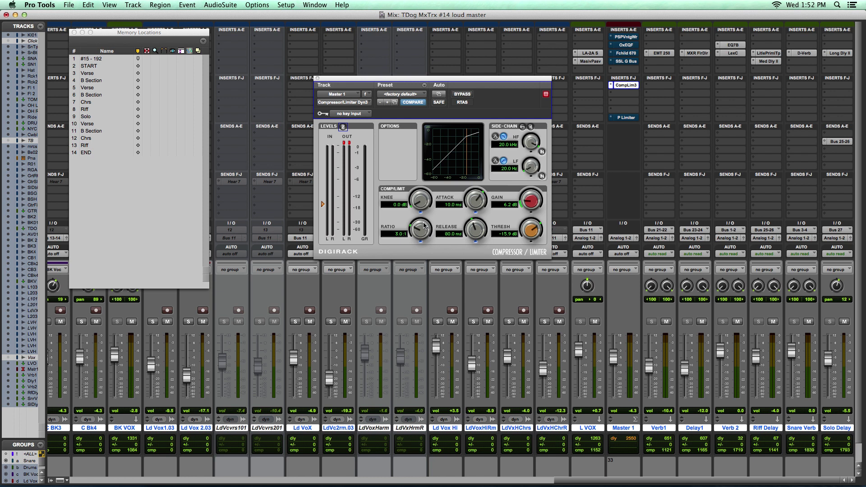
pyautogui.click(460, 95)
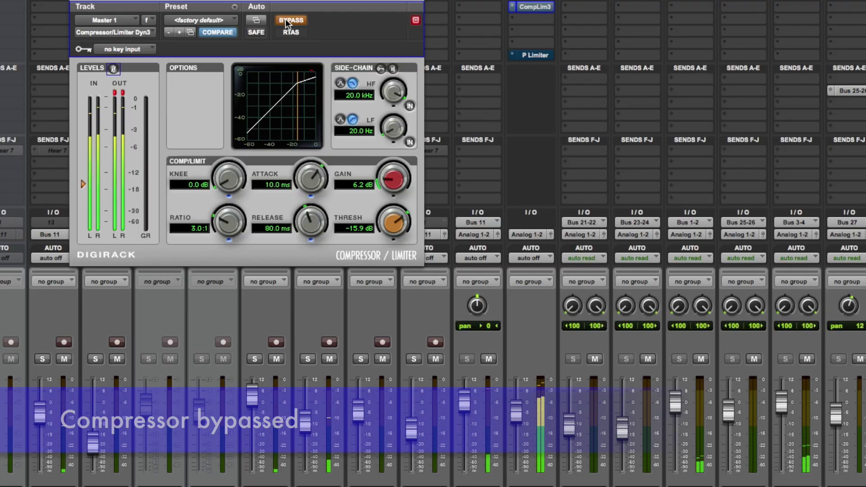
pyautogui.click(285, 19)
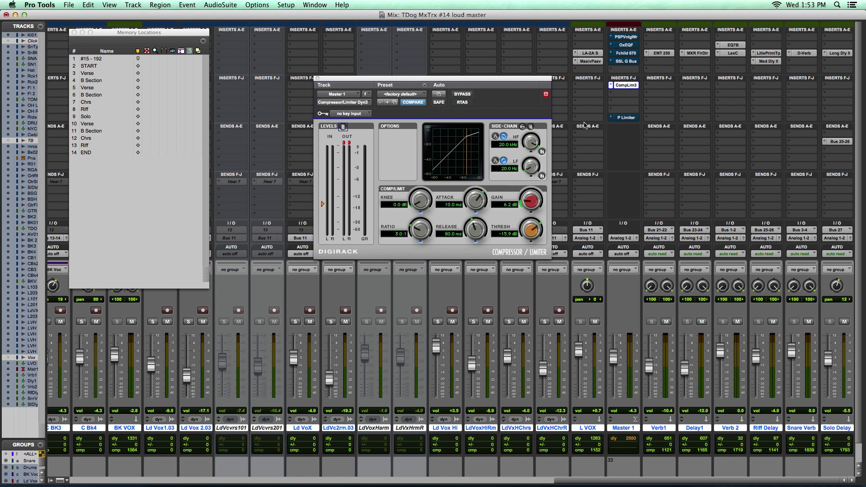
# Take the UAD Precision Limiter on Master 1 out of bypass, audition the mix through it, stop playback, and close its window.
pyautogui.click(626, 118)
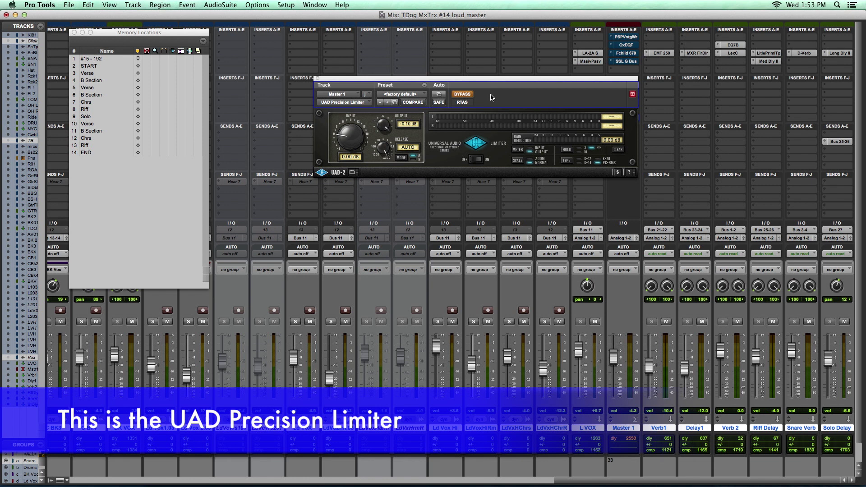
pyautogui.click(463, 95)
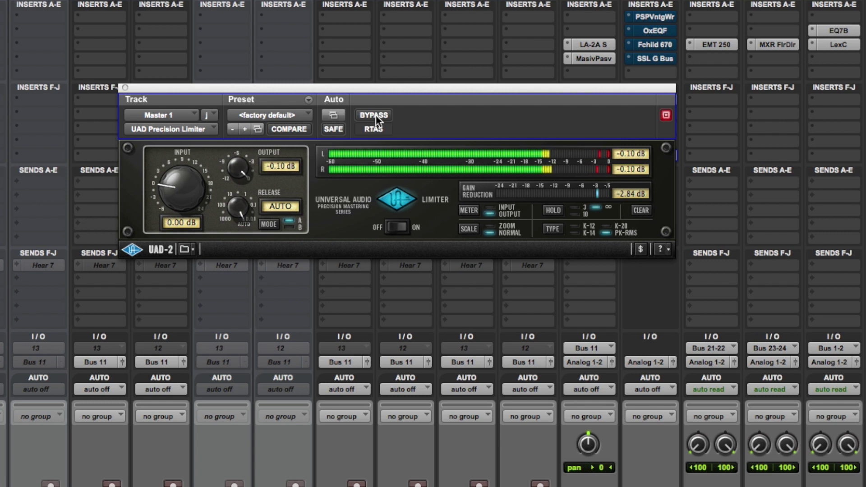
pyautogui.press('space')
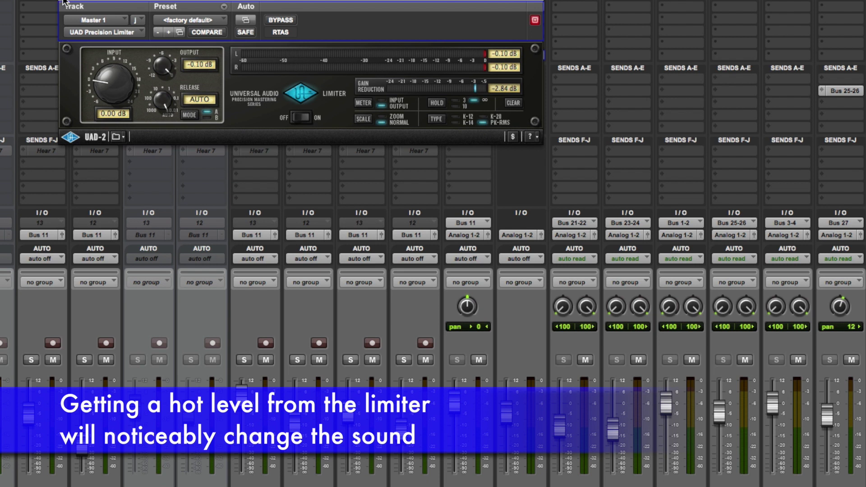
pyautogui.click(63, 2)
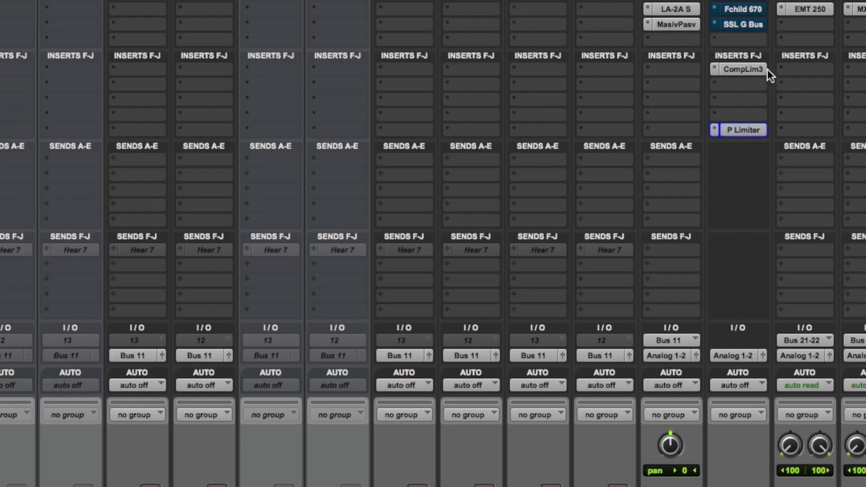
# Reopen the Master 1 Compressor/Limiter Dyn 3, raise its gain to 8.4 dB, and compare bypassed and active twice during playback.
pyautogui.click(747, 69)
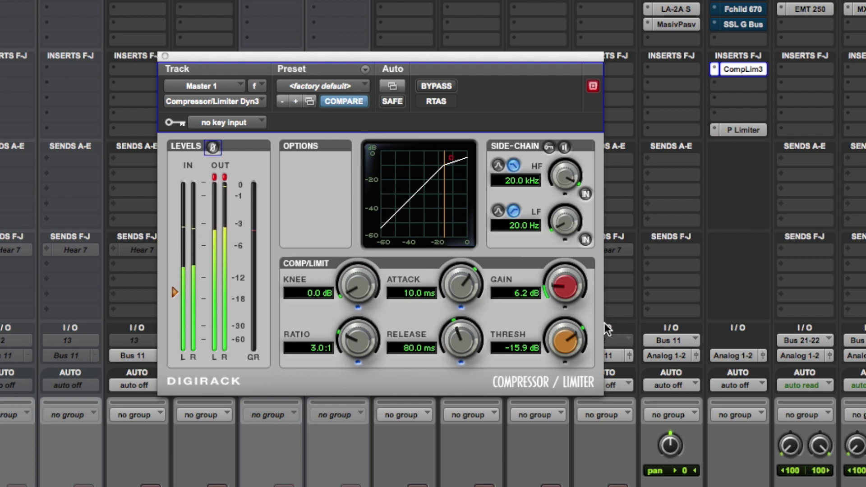
pyautogui.scroll(2, 557, 278)
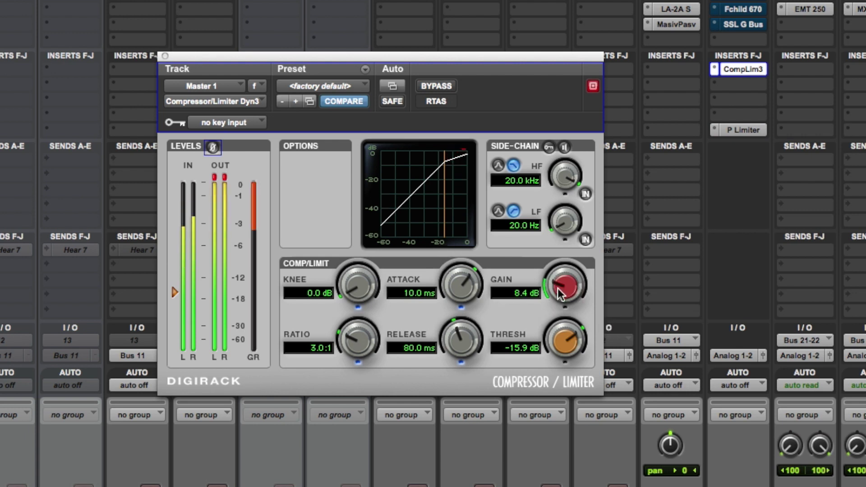
pyautogui.click(440, 88)
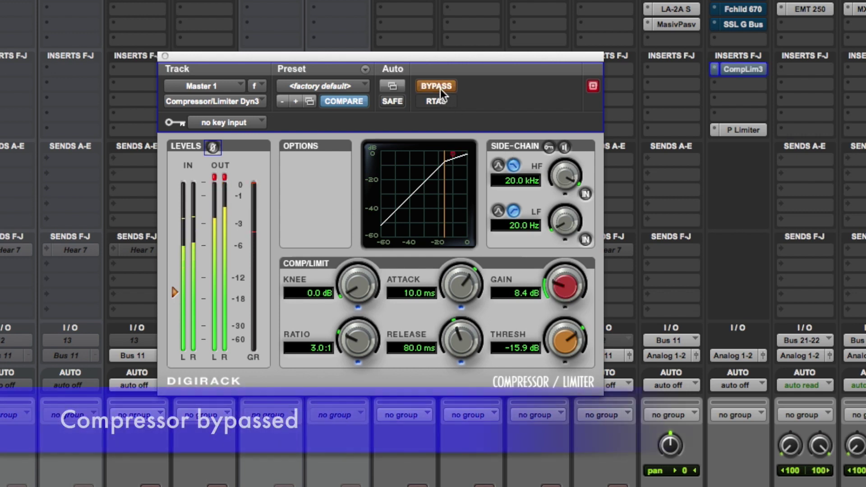
pyautogui.click(440, 88)
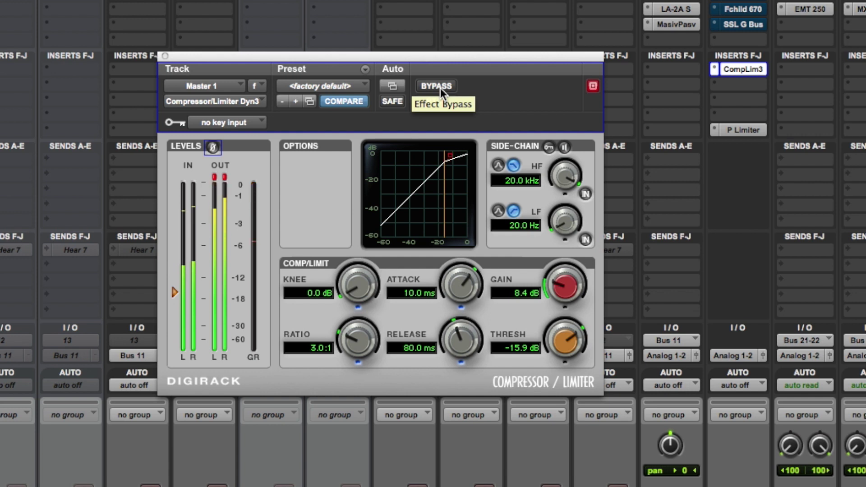
pyautogui.click(444, 87)
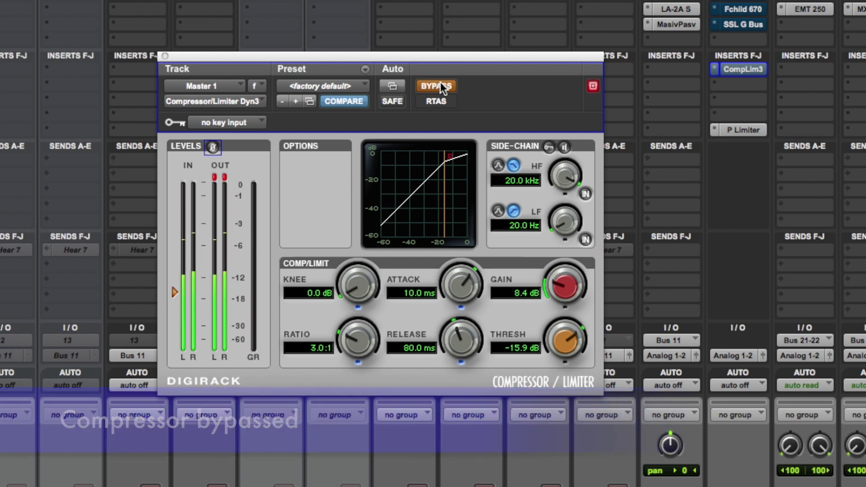
pyautogui.click(440, 81)
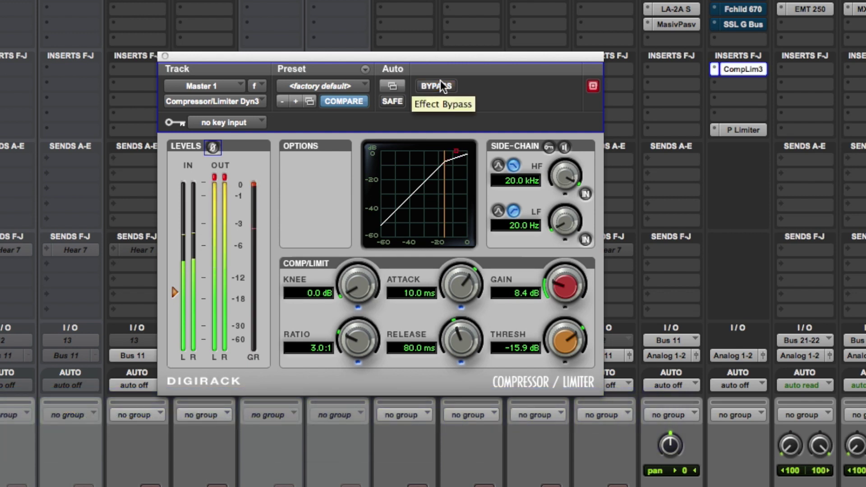